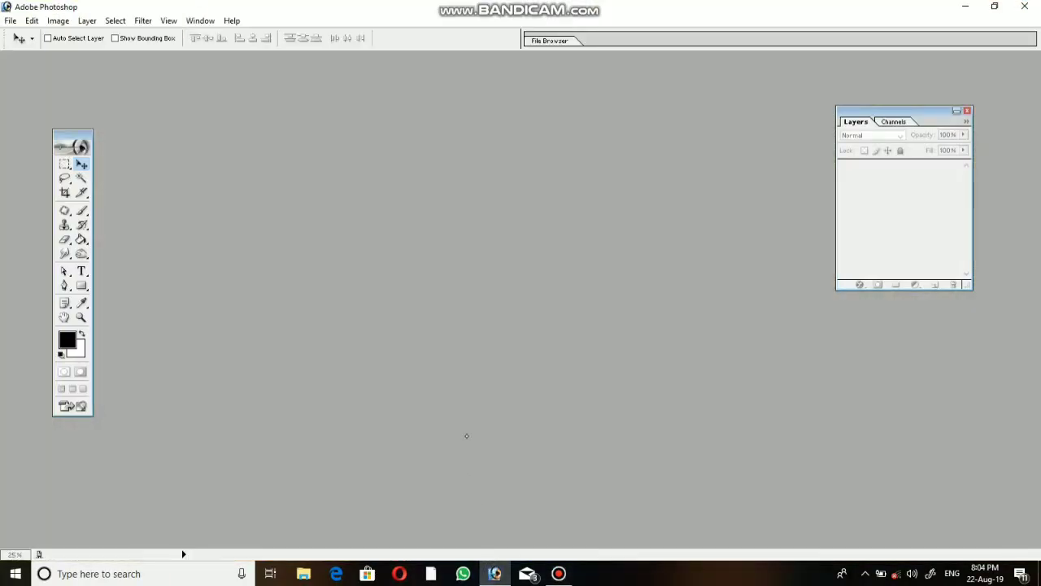
# Open IMG_20190822_103415.jpg and rotate the canvas 90° clockwise so the person is upright
pyautogui.doubleClick(413, 329)
pyautogui.click(398, 81)
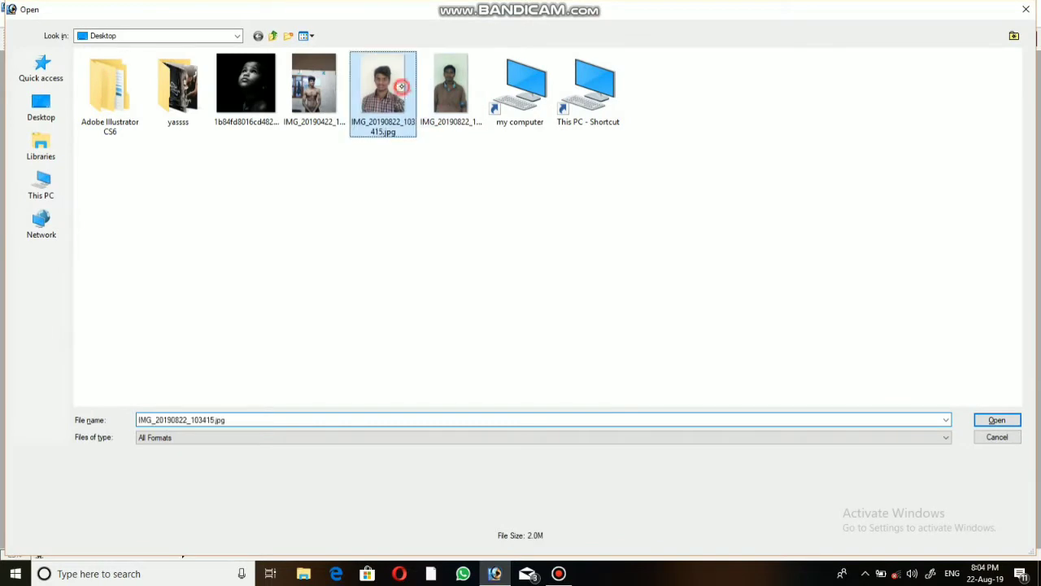
pyautogui.doubleClick(400, 75)
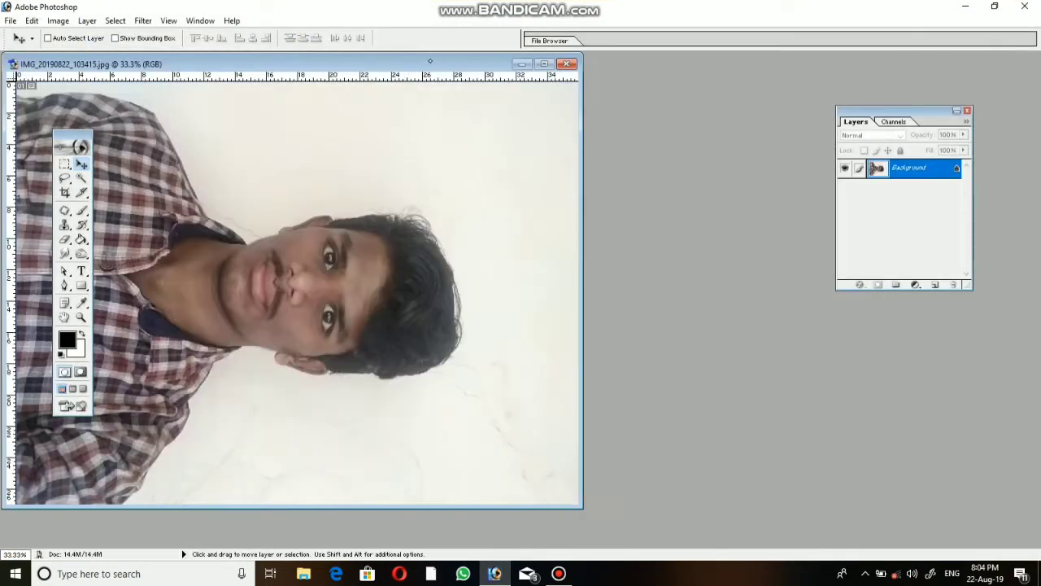
pyautogui.moveTo(430, 60); pyautogui.dragTo(551, 70)
pyautogui.click(60, 21)
pyautogui.moveTo(90, 150)
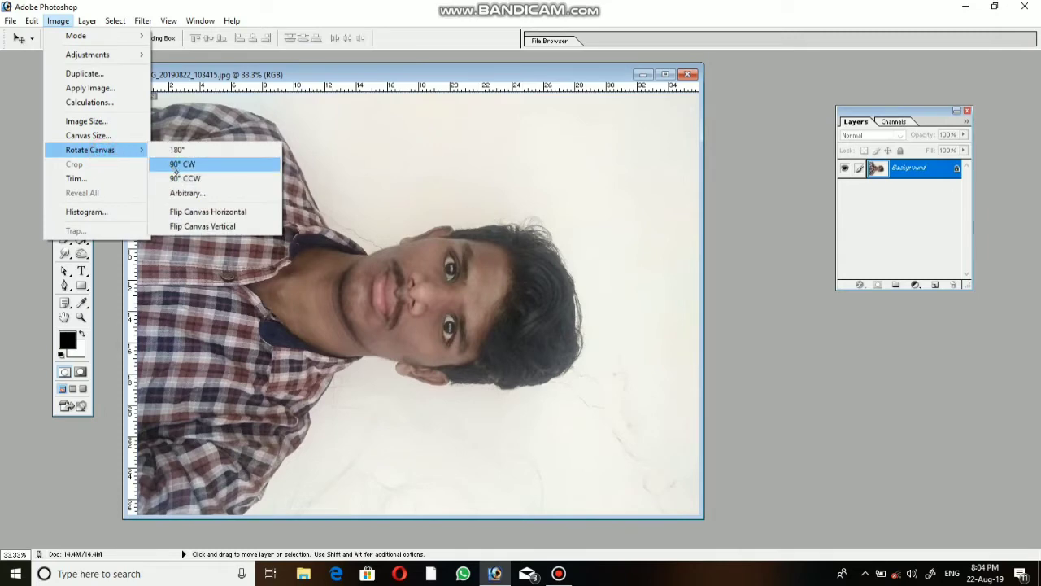
pyautogui.click(175, 165)
# Crop the photo to a rectangle around the person's head and shoulders
pyautogui.doubleClick(376, 65)
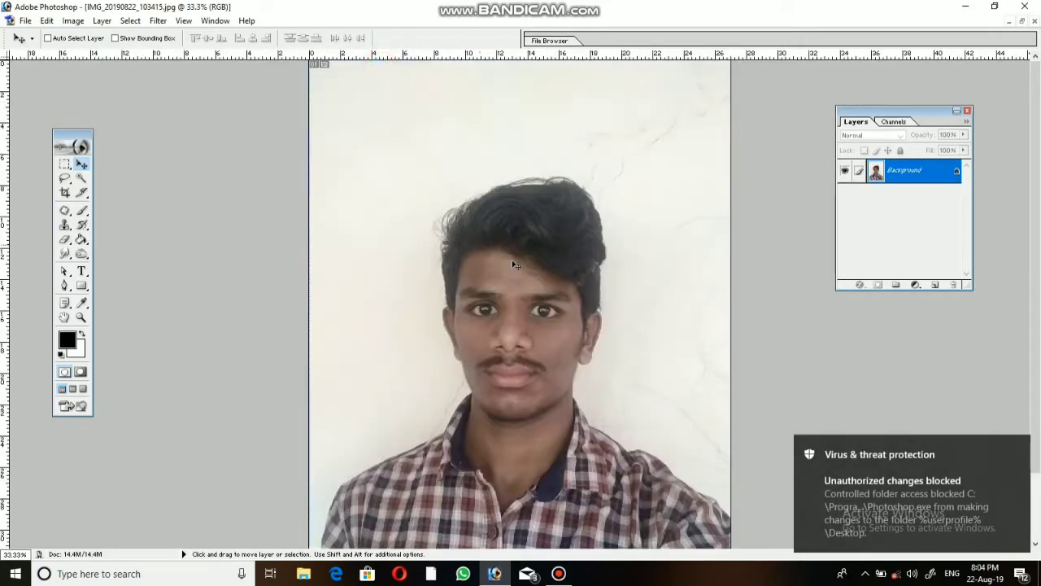
pyautogui.press('m')
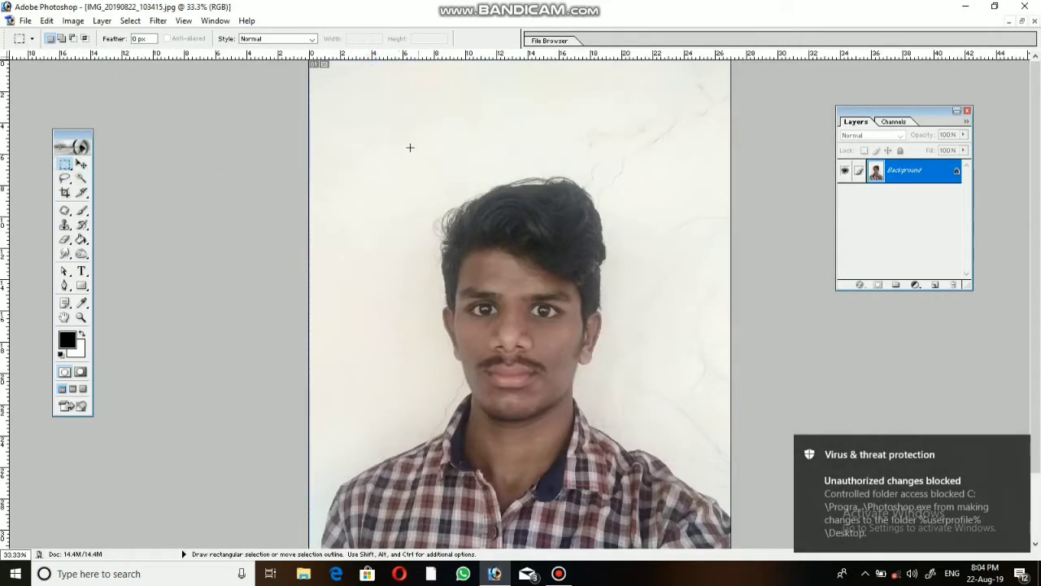
pyautogui.moveTo(399, 145); pyautogui.dragTo(655, 537)
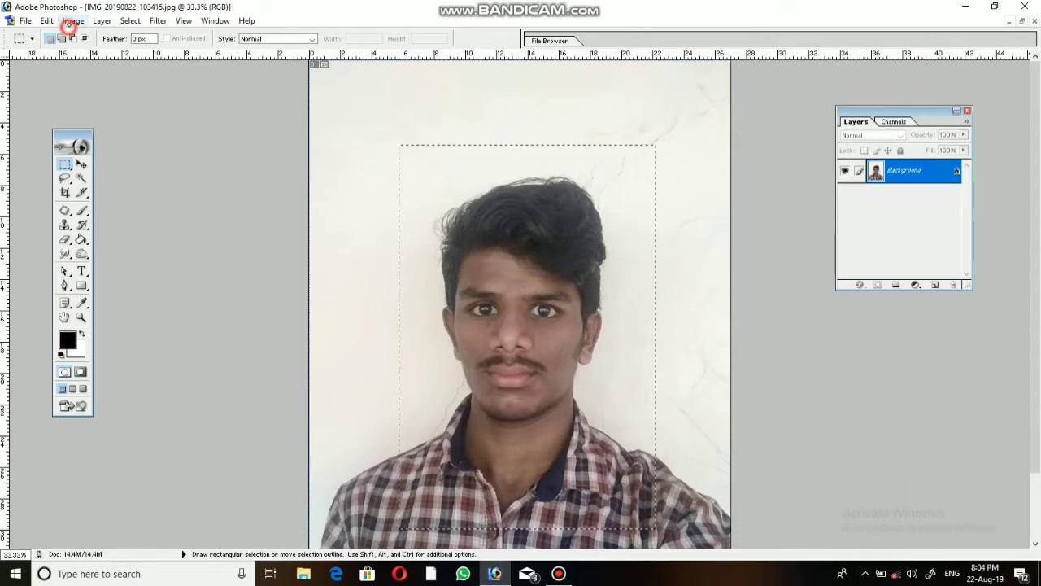
pyautogui.click(73, 20)
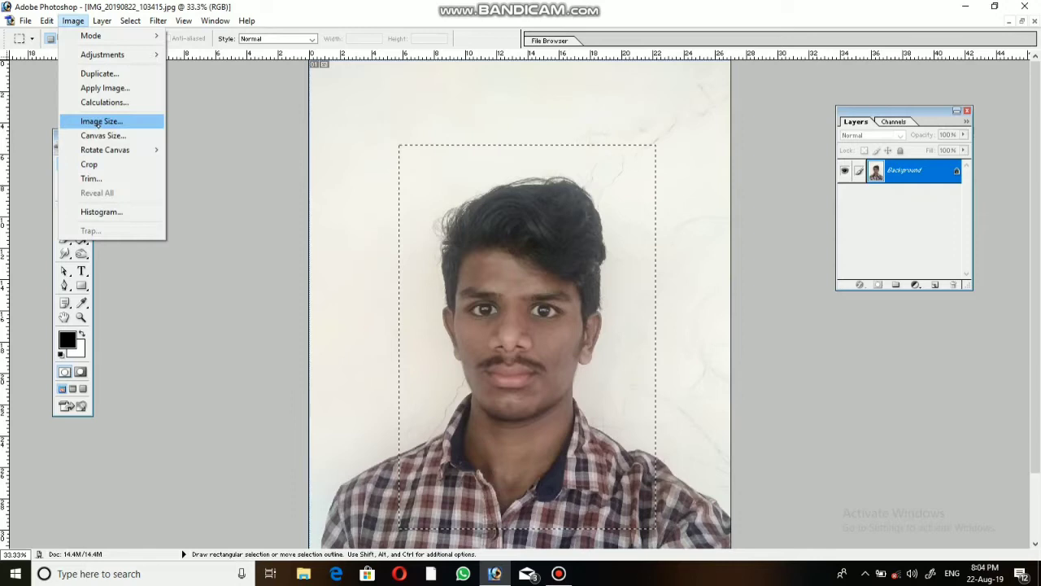
pyautogui.click(113, 165)
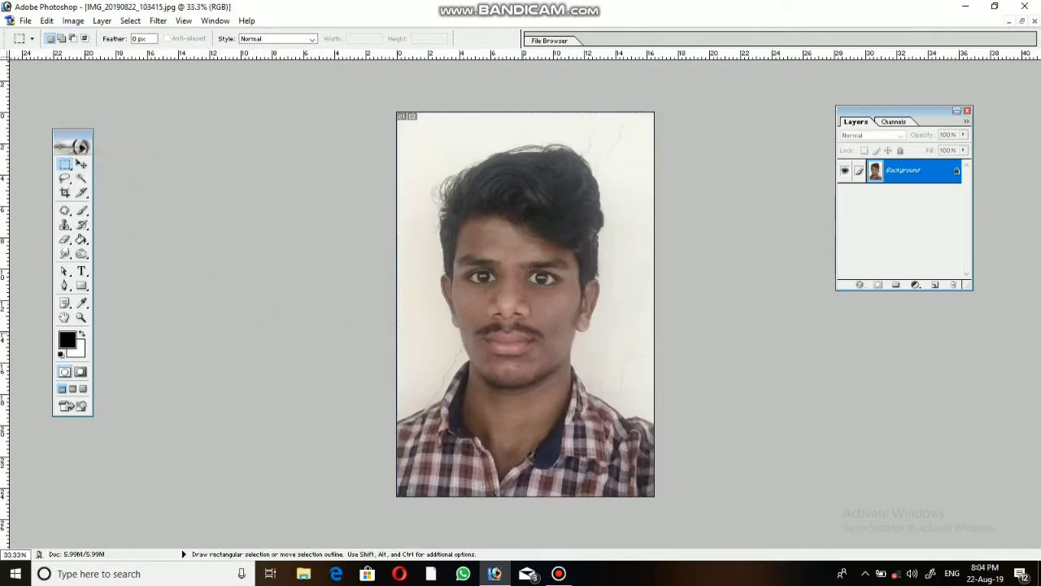
pyautogui.press('v')
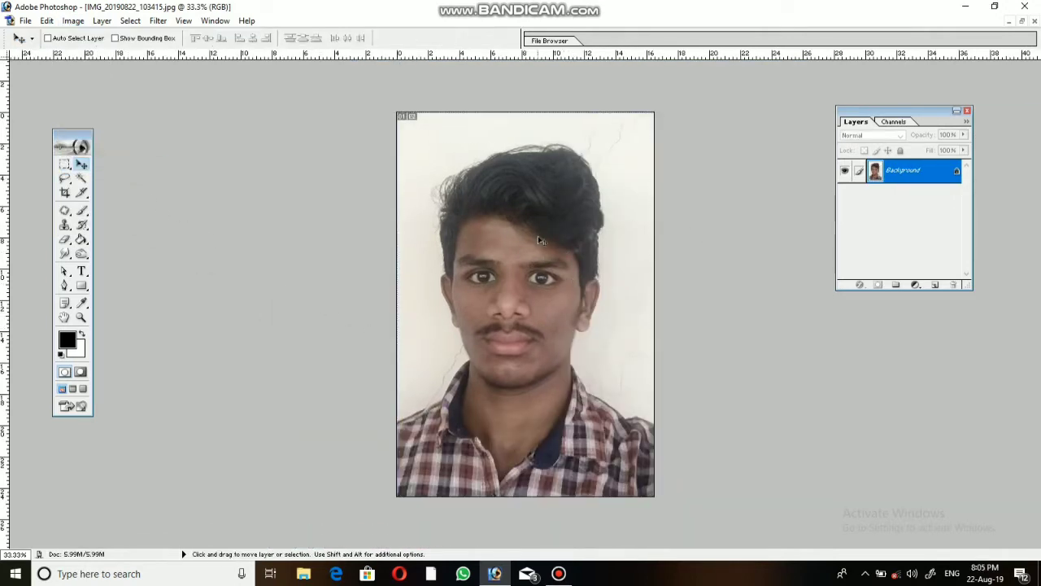
# Apply a Curves adjustment pulling the midpoint down (input 137 to output 116)
pyautogui.hotkey('ctrl', 'm')
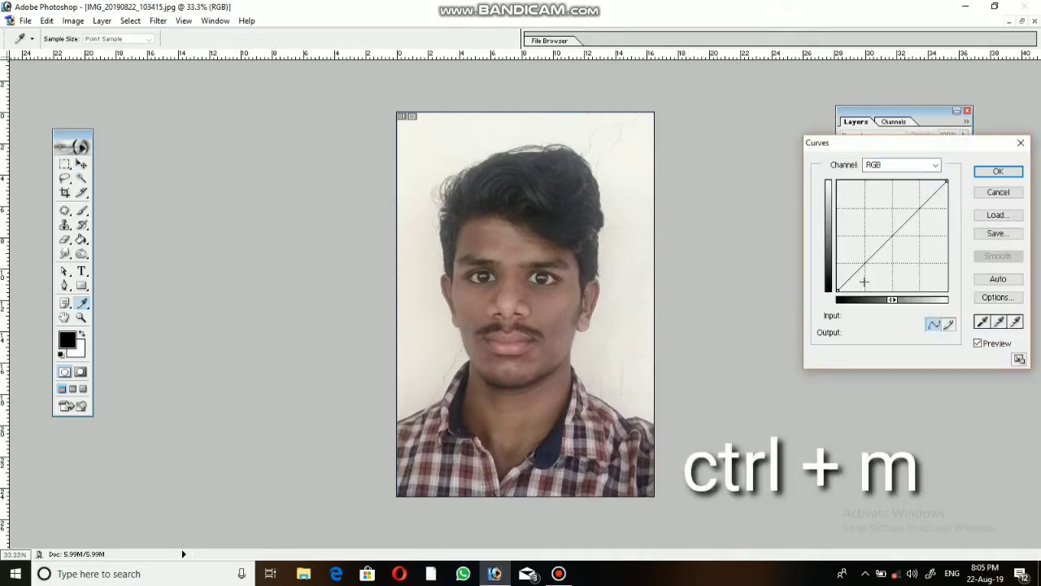
pyautogui.moveTo(894, 237); pyautogui.dragTo(894, 241)
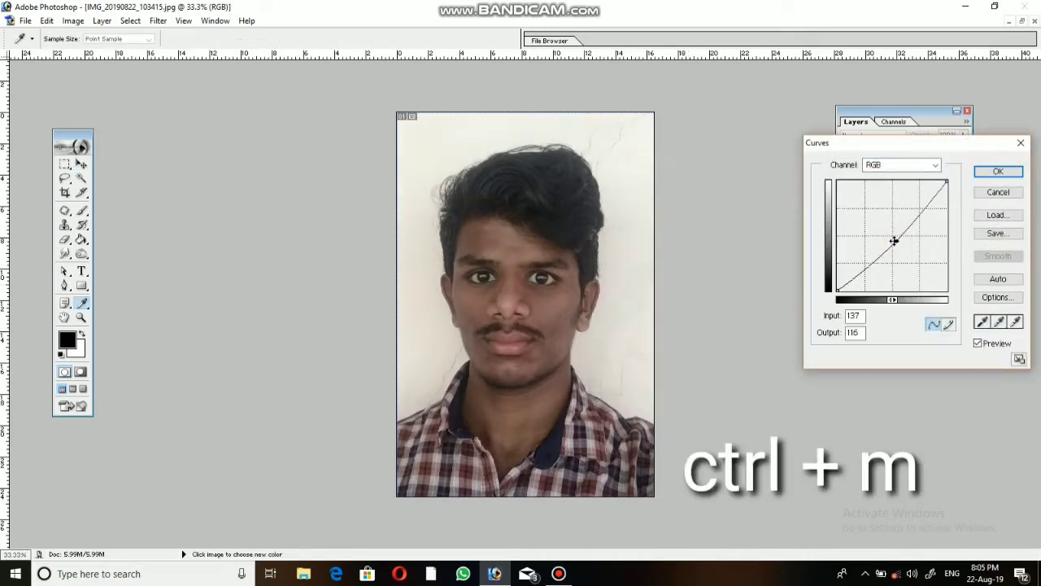
pyautogui.click(982, 173)
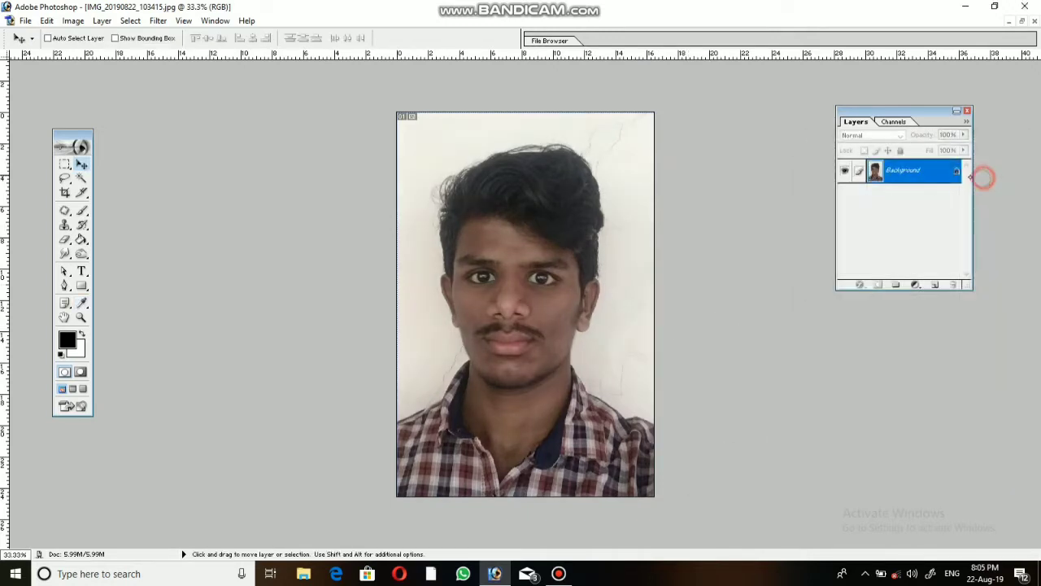
# Apply a Levels adjustment raising the midtone gamma to 1.20
pyautogui.hotkey('ctrl', 'l')
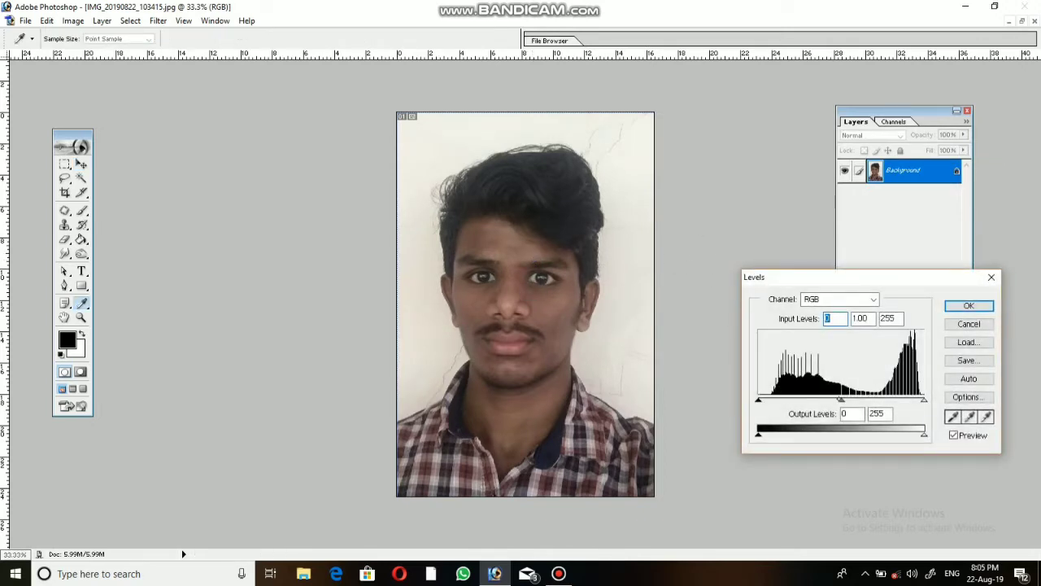
pyautogui.moveTo(840, 399); pyautogui.dragTo(832, 399)
pyautogui.click(984, 305)
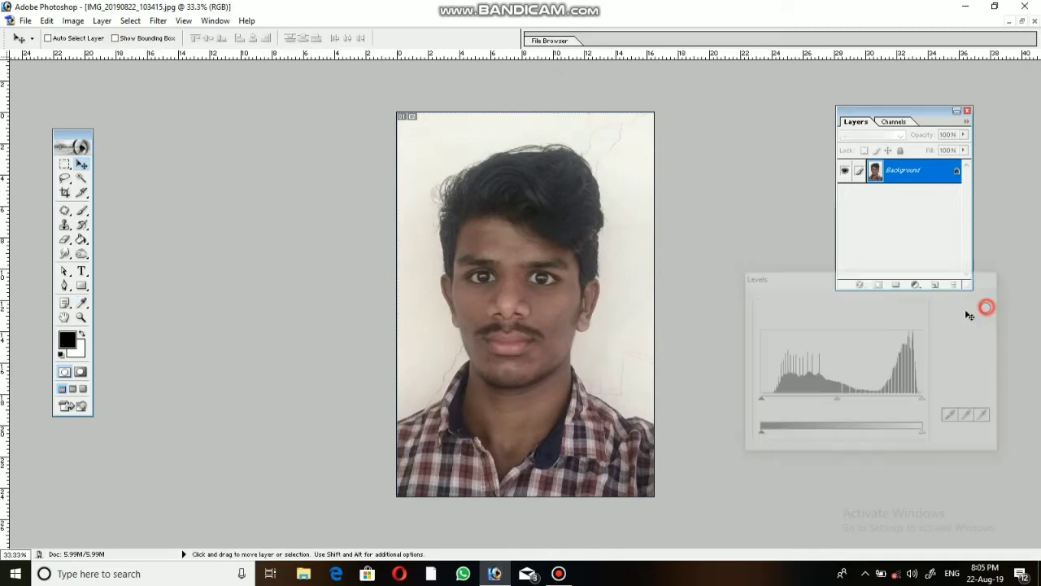
# Convert the Background into Layer 0 and duplicate it as Layer 0 copy
pyautogui.doubleClick(895, 181)
pyautogui.press('Return')
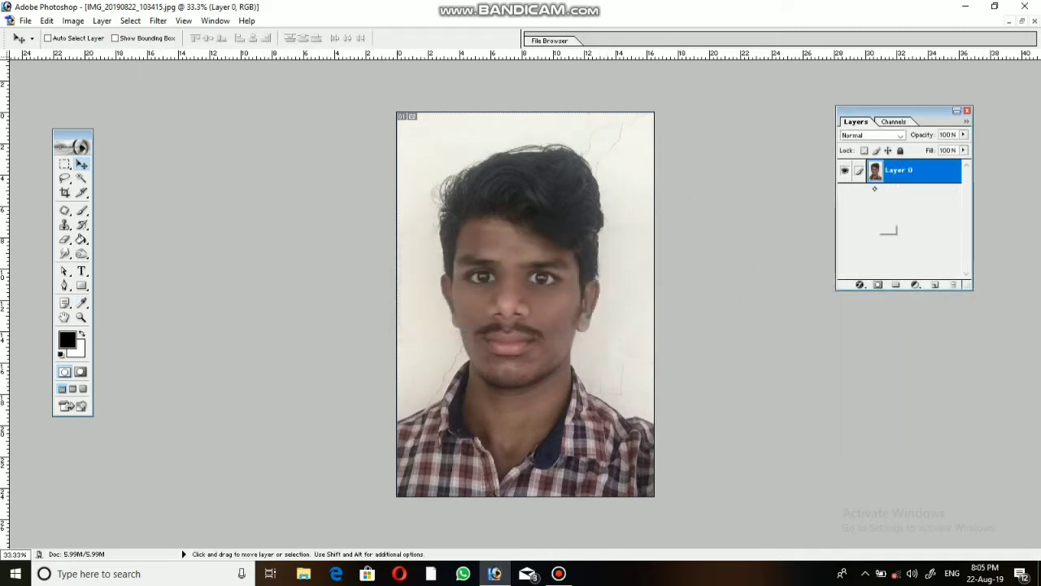
pyautogui.moveTo(888, 231); pyautogui.dragTo(935, 284)
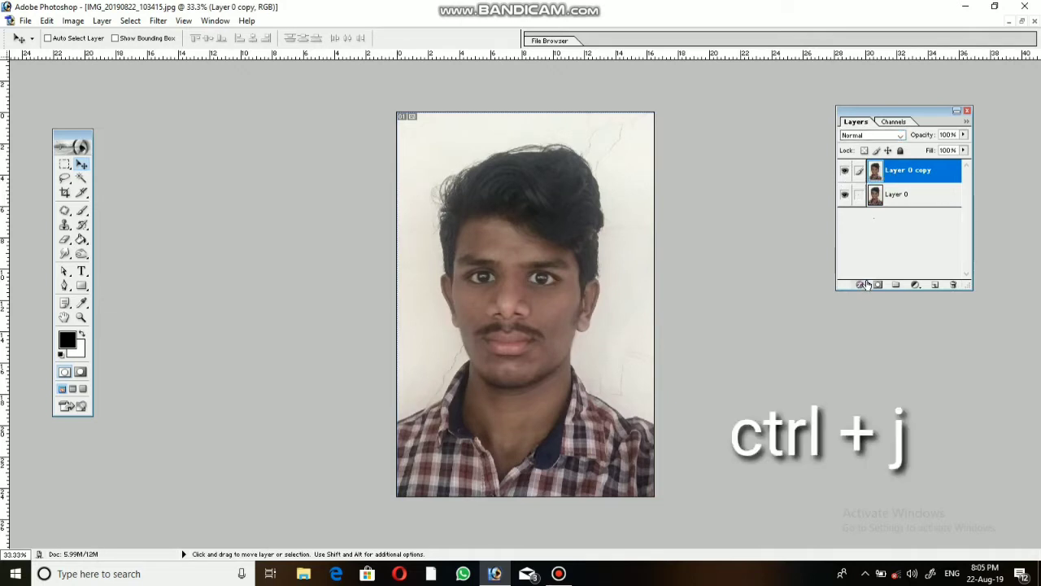
# Add a Hue/Saturation adjustment layer at Saturation -100, then select Layer 0 copy
pyautogui.click(915, 286)
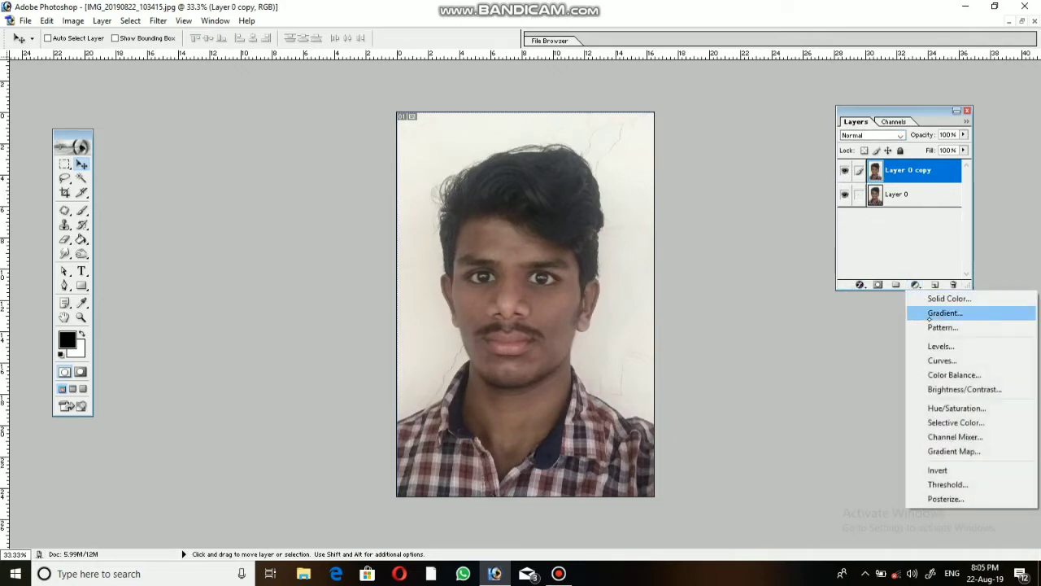
pyautogui.click(933, 409)
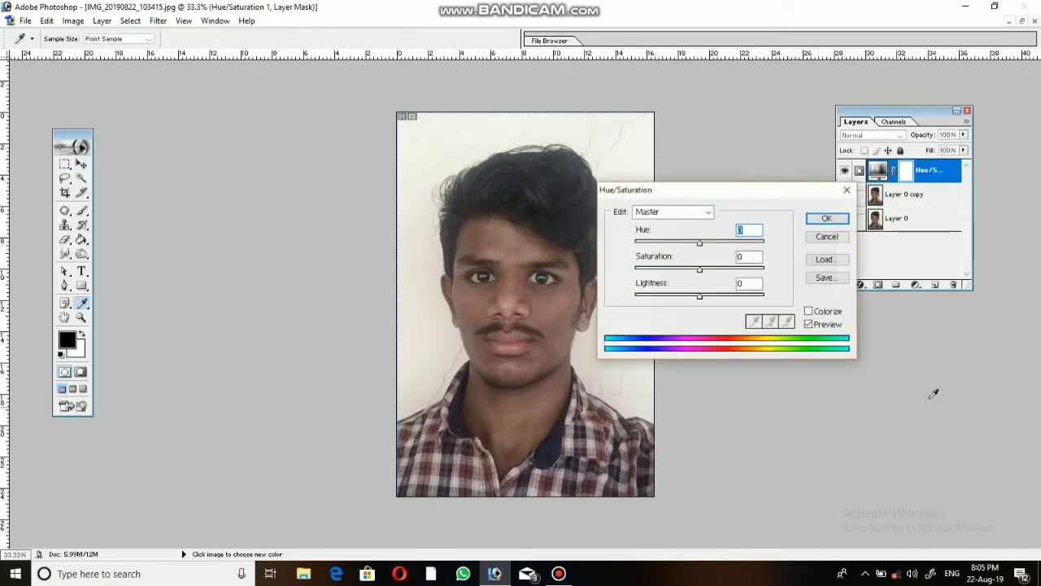
pyautogui.moveTo(695, 272); pyautogui.dragTo(628, 283)
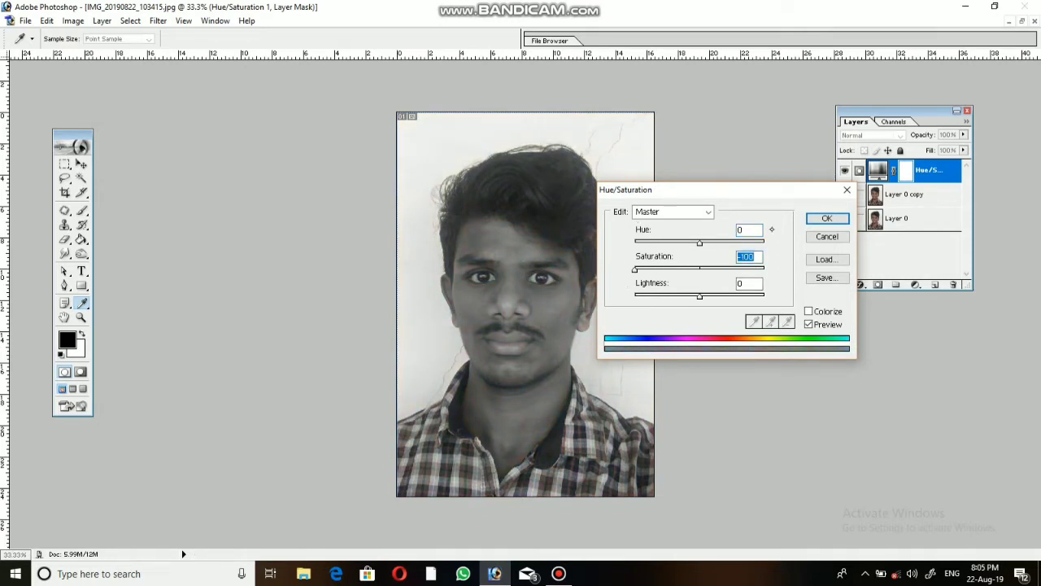
pyautogui.click(826, 218)
pyautogui.click(907, 196)
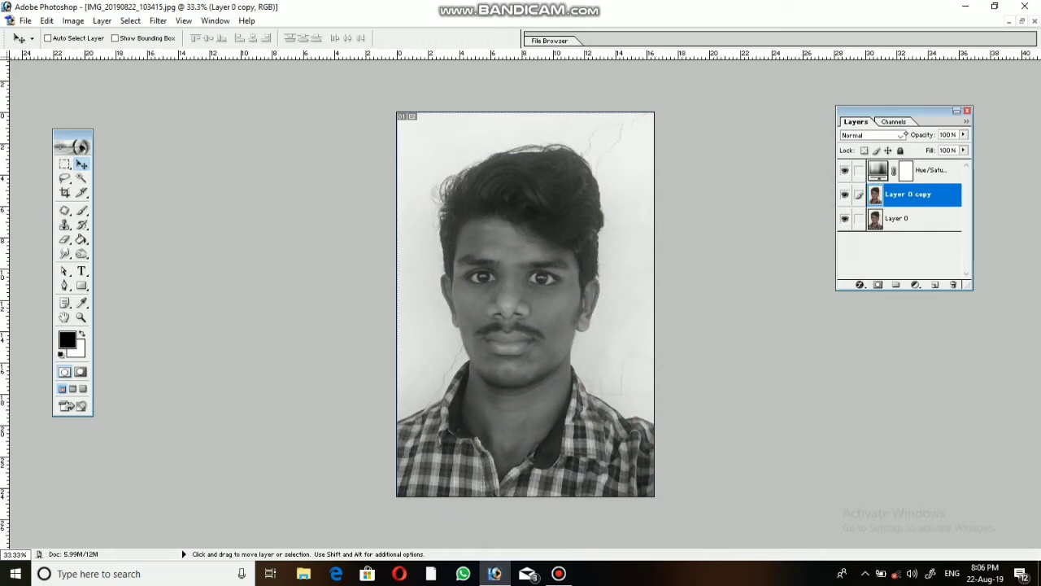
# Set Layer 0 copy's blend mode to Color Dodge and invert it
pyautogui.click(901, 135)
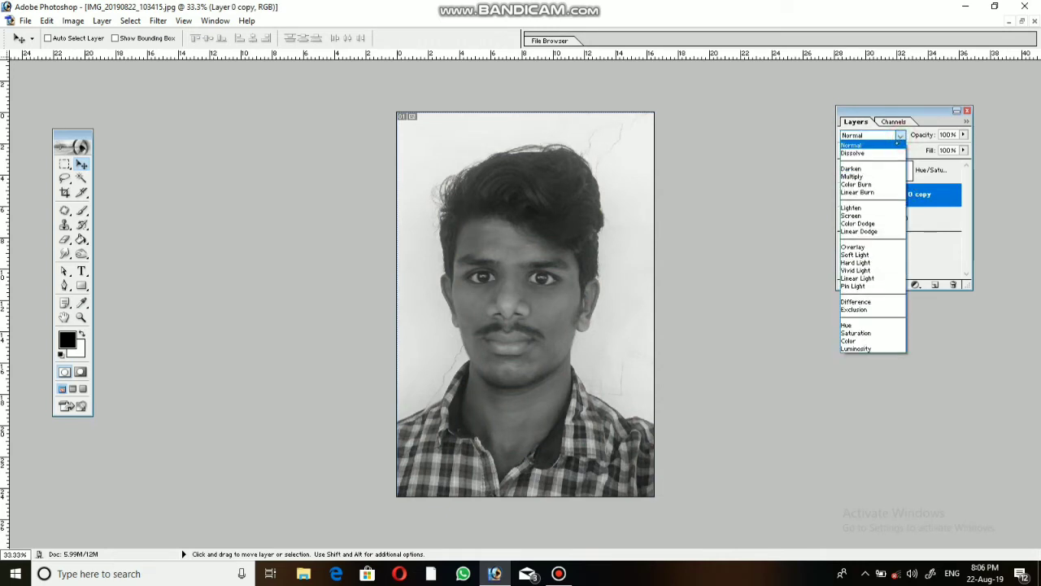
pyautogui.click(863, 223)
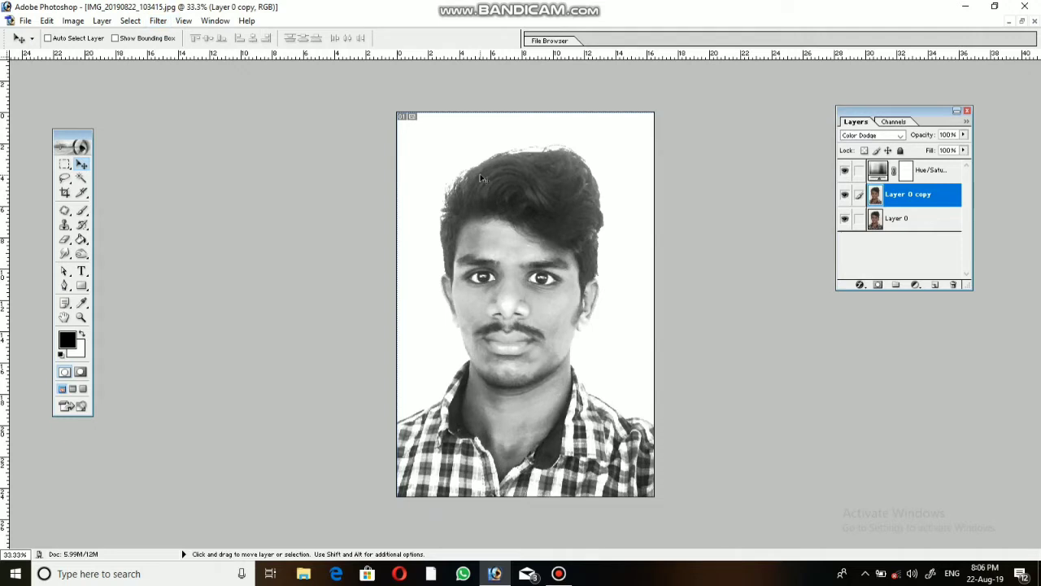
pyautogui.hotkey('ctrl', 'i')
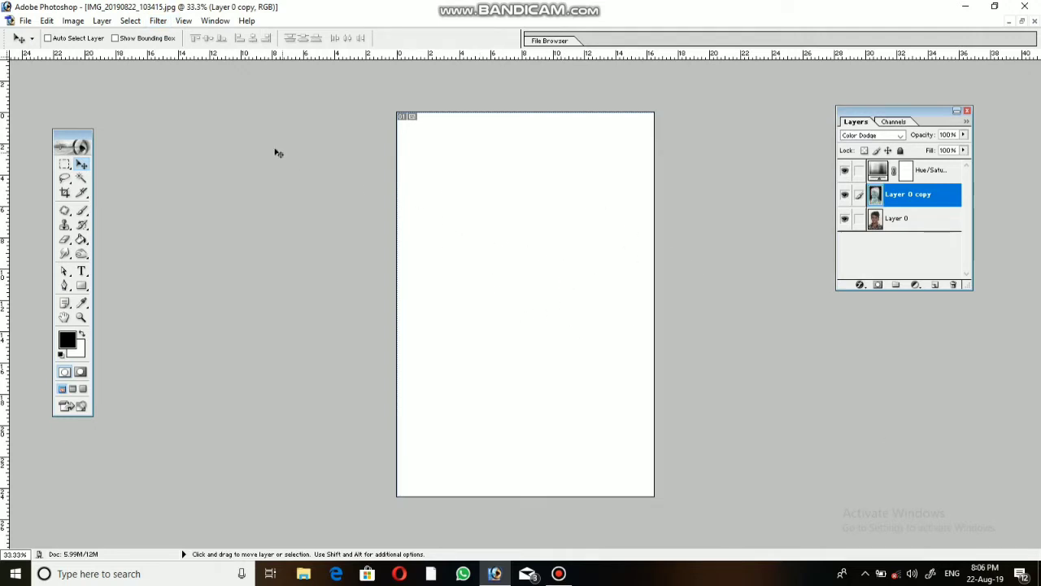
# Toggle layer visibility to compare the dodged copy with the grayscale photo
pyautogui.click(845, 195)
pyautogui.click(845, 195)
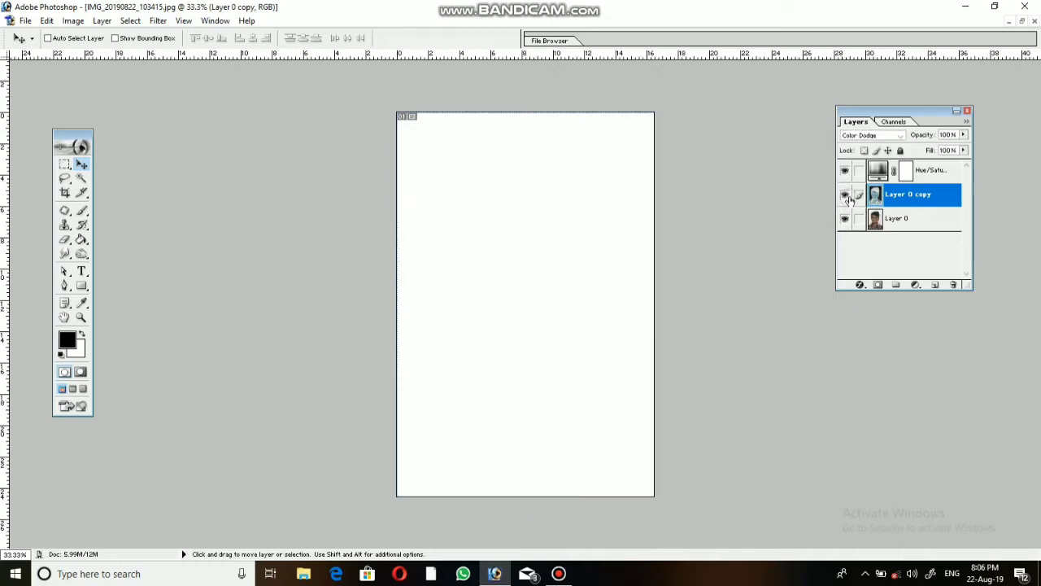
pyautogui.click(845, 170)
pyautogui.click(845, 195)
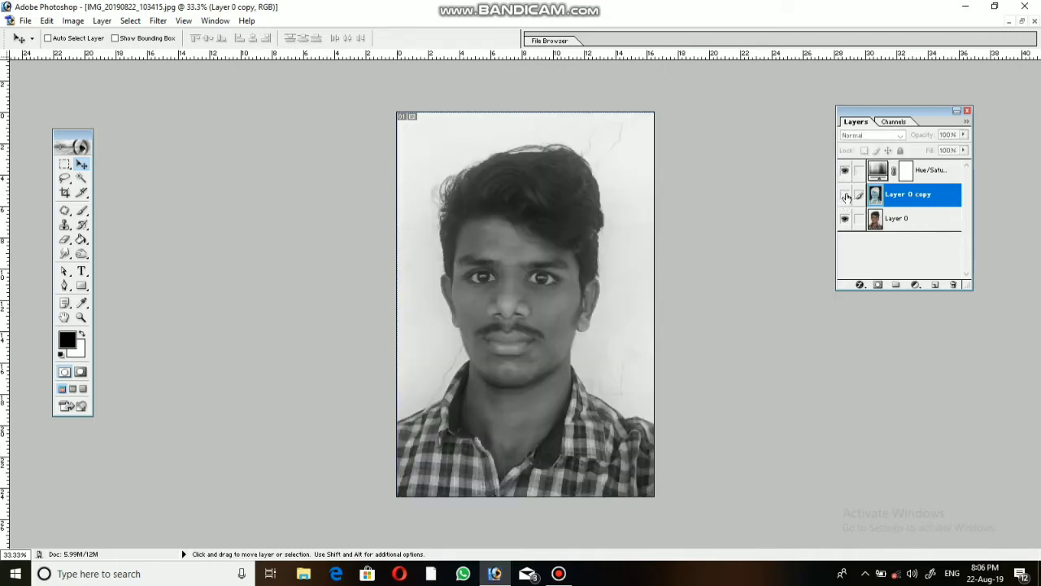
pyautogui.click(845, 195)
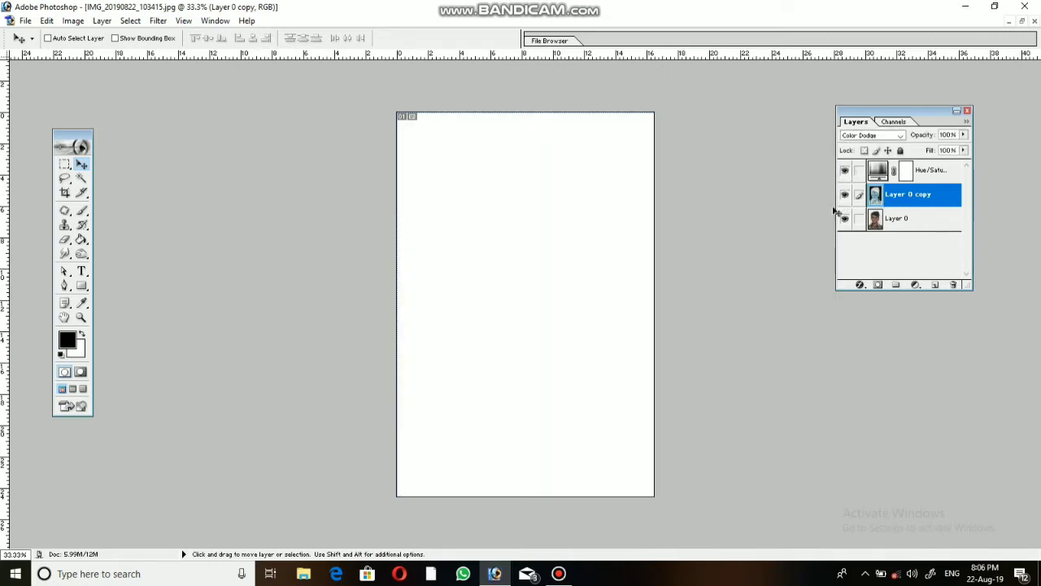
pyautogui.click(159, 22)
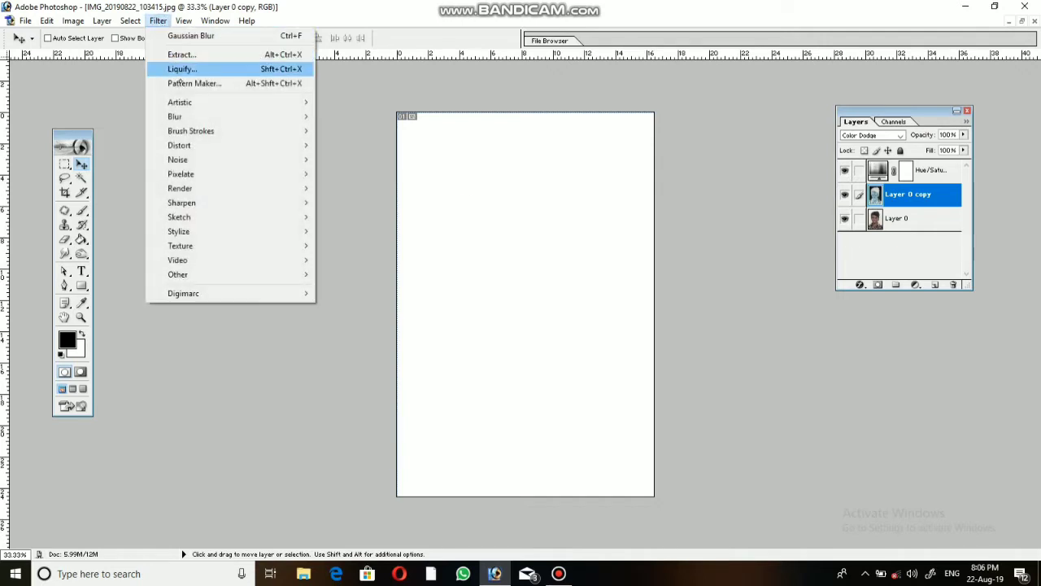
# Apply a low-radius Gaussian Blur to Layer 0 copy for fine pencil lines
pyautogui.click(185, 118)
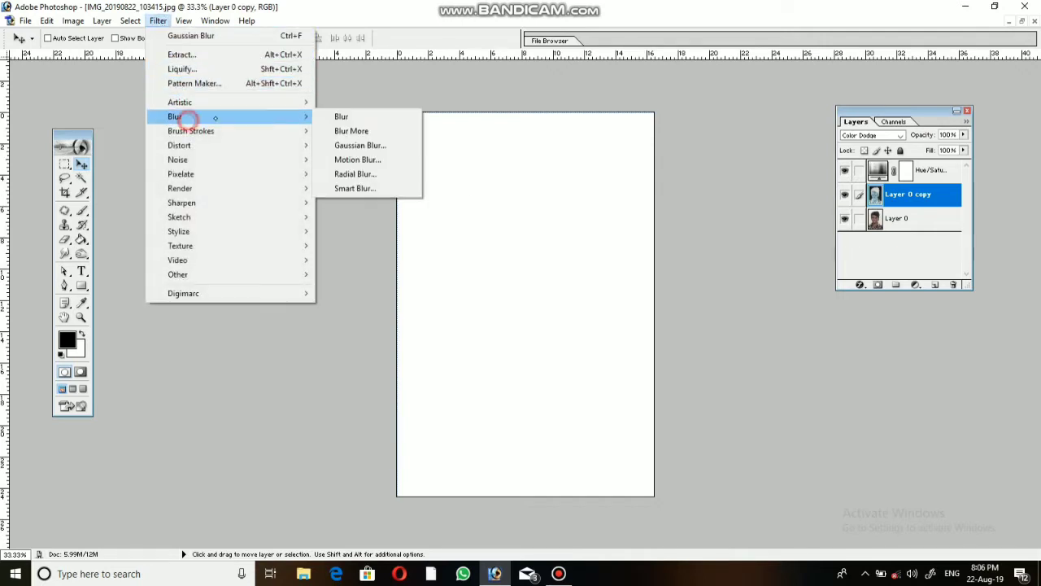
pyautogui.click(371, 145)
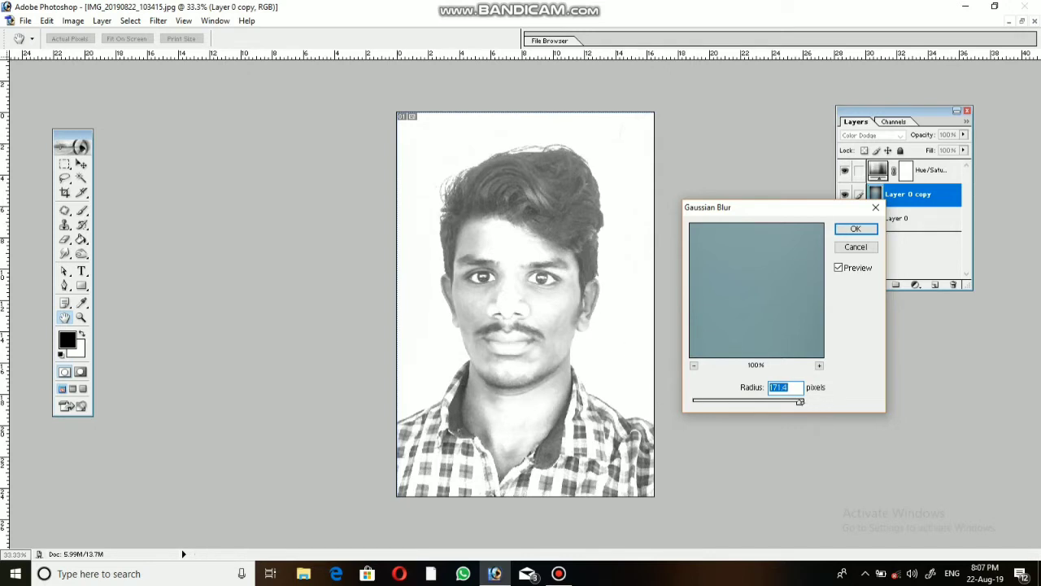
pyautogui.moveTo(800, 401); pyautogui.dragTo(722, 399)
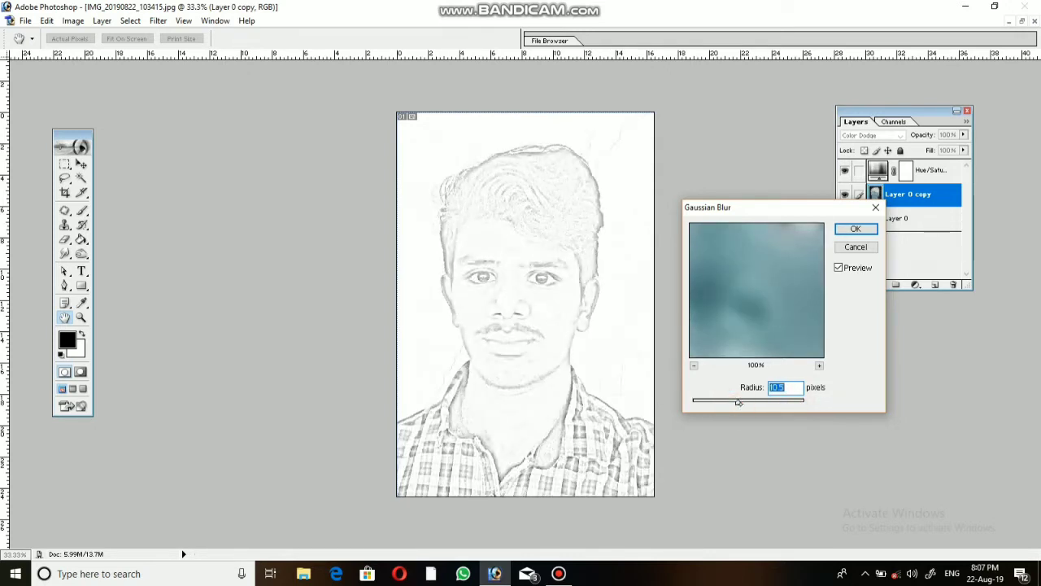
pyautogui.moveTo(738, 402); pyautogui.dragTo(747, 403)
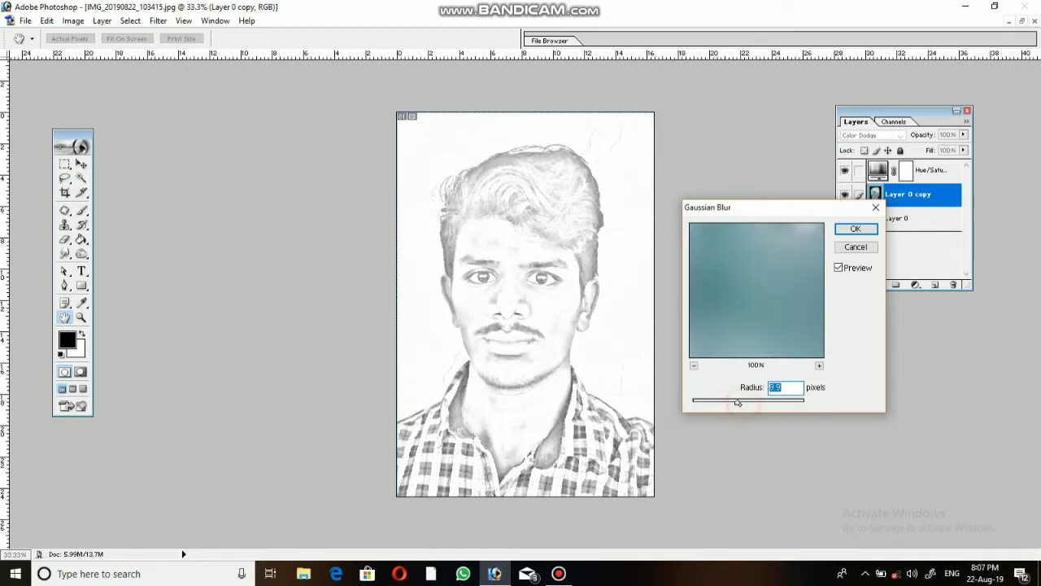
pyautogui.press('Return')
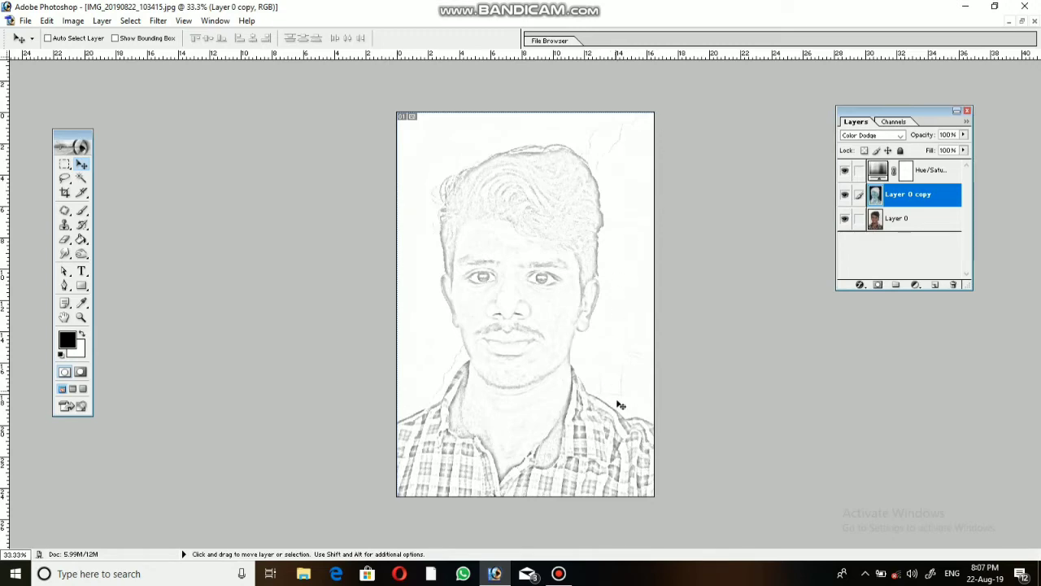
# Save a copy as JPEG named 'yasssss'
pyautogui.hotkey('ctrl', 'shift', 's')
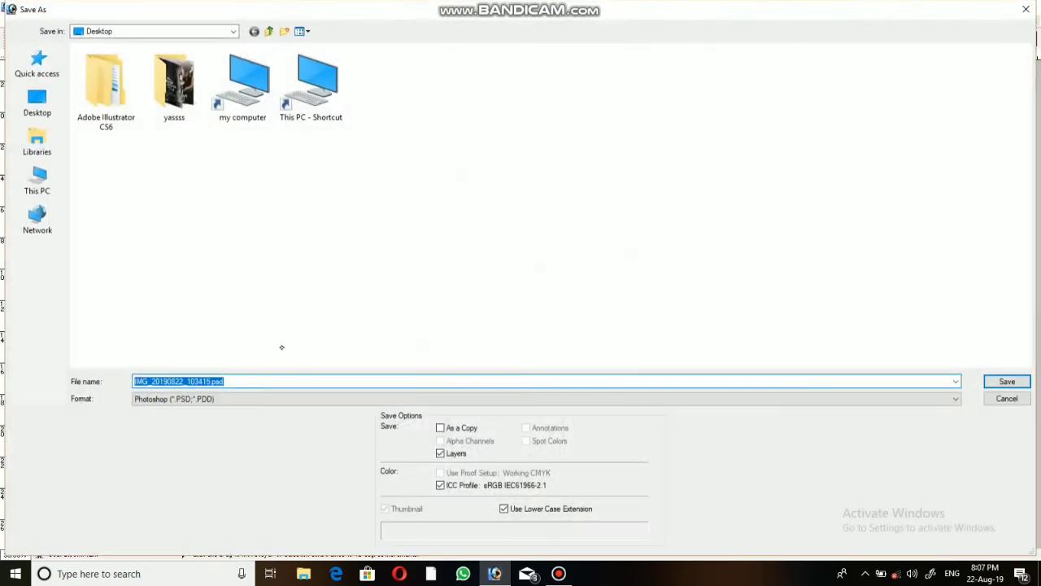
pyautogui.click(265, 399)
pyautogui.click(203, 461)
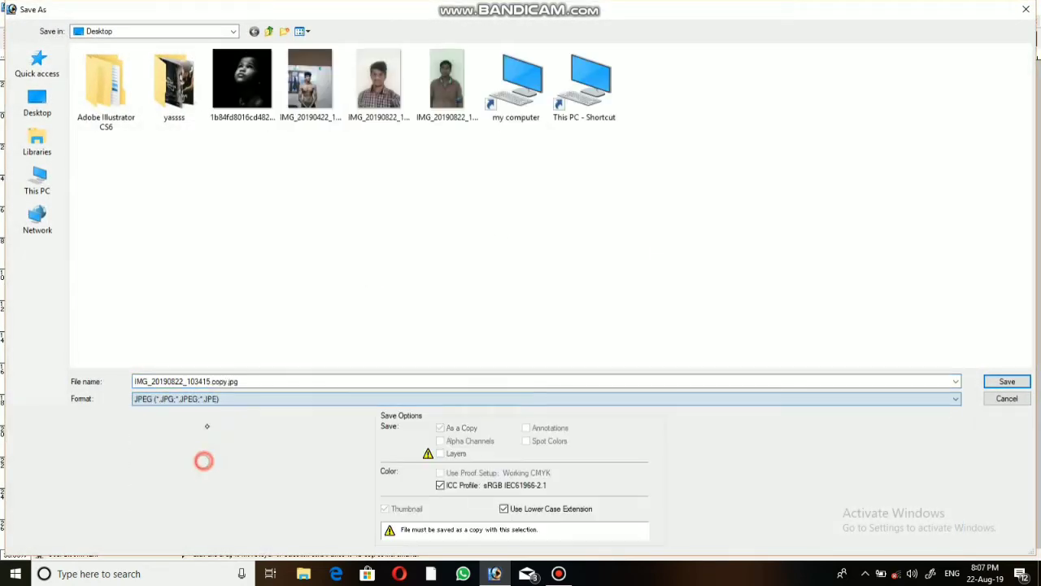
pyautogui.click(232, 382)
pyautogui.write('yasss')
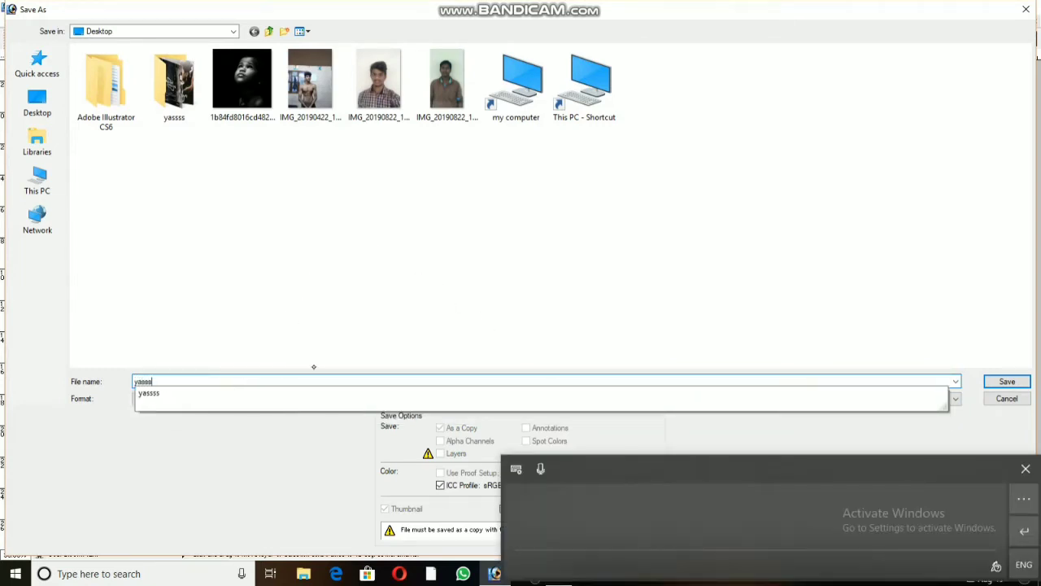
pyautogui.write('ss')
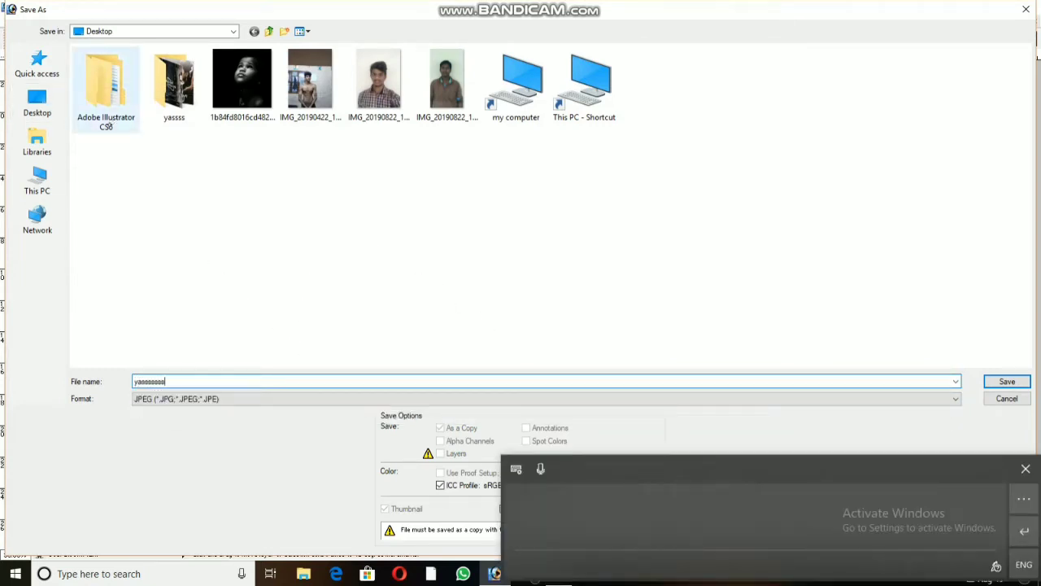
# Save the JPEG to Local Disk (E:) at Maximum quality
pyautogui.click(37, 181)
pyautogui.click(262, 163)
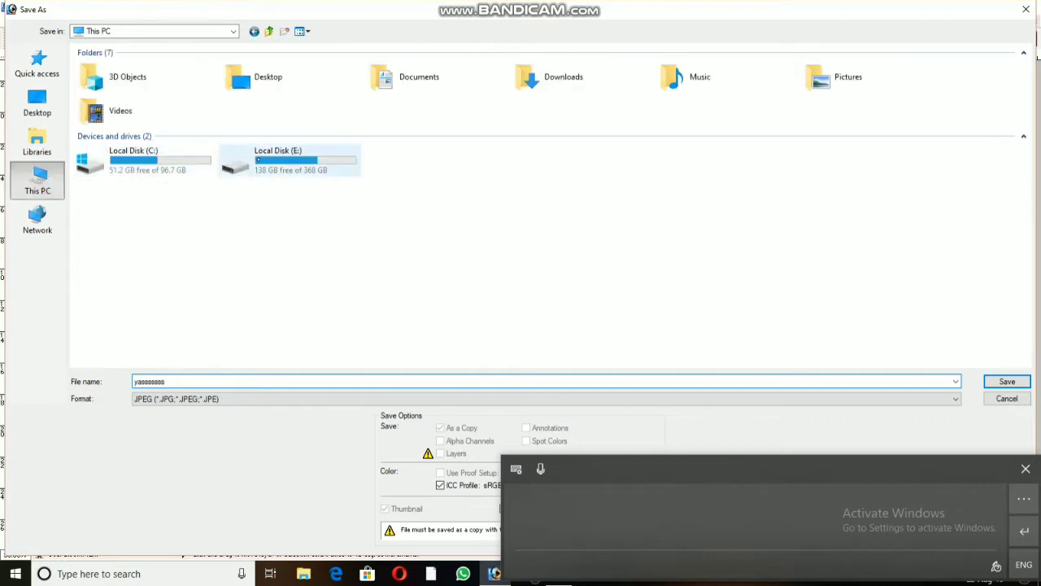
pyautogui.doubleClick(262, 171)
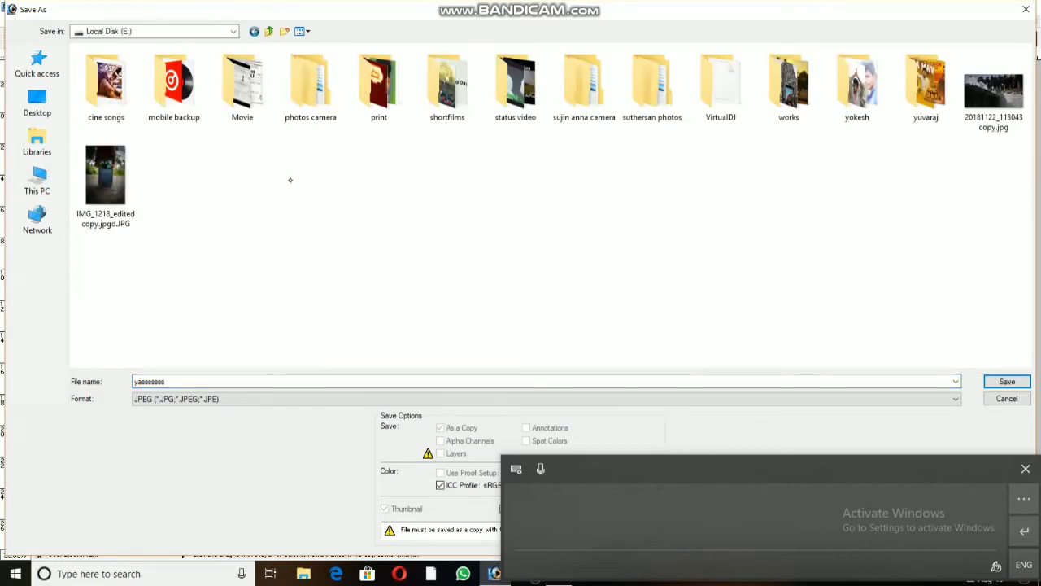
pyautogui.click(1007, 382)
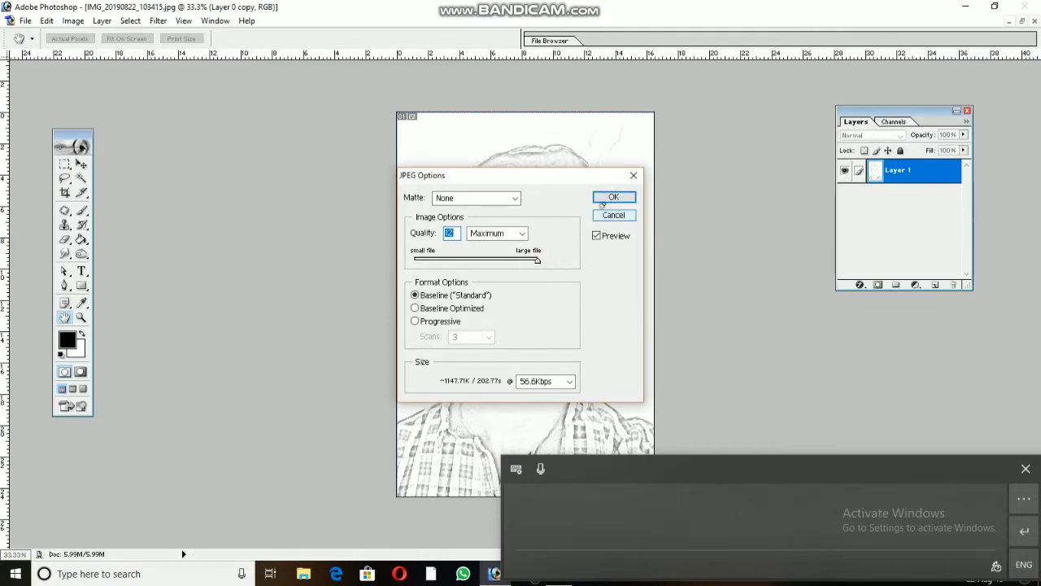
pyautogui.click(613, 199)
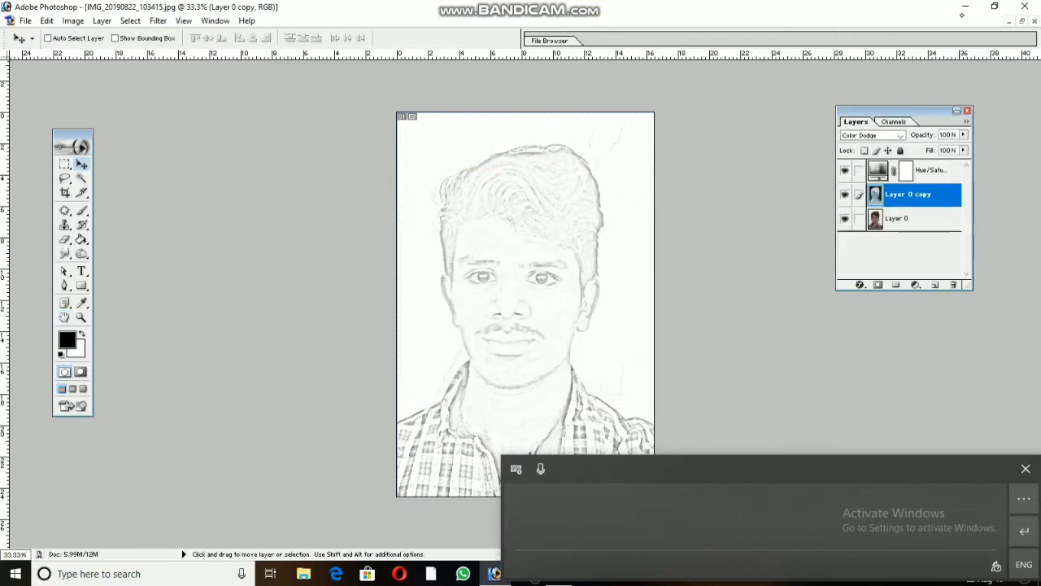
# Minimize Photoshop and open the saved sketch JPEG from Local Disk (E:) in the viewer
pyautogui.click(966, 7)
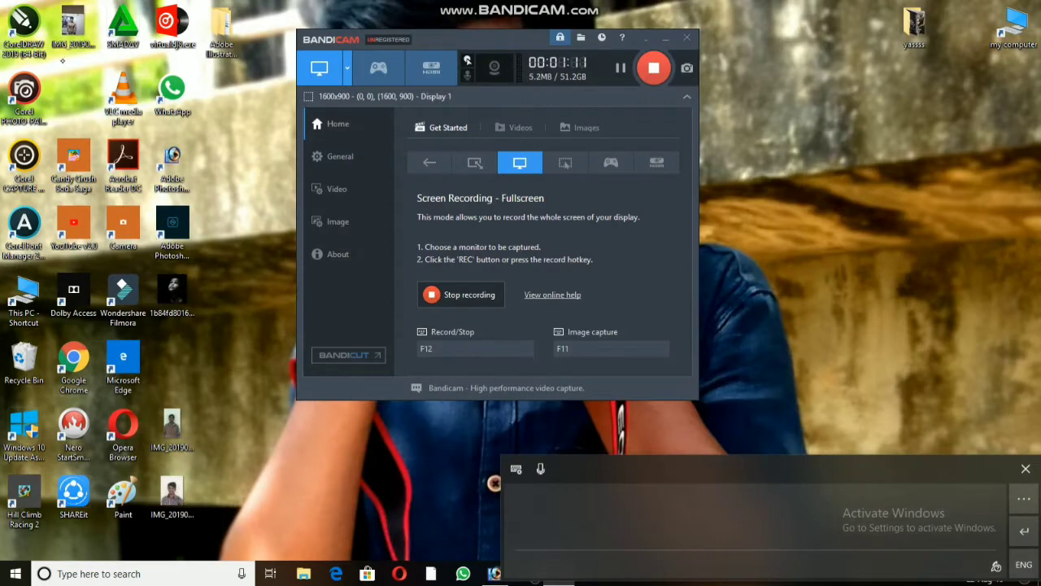
pyautogui.doubleClick(221, 24)
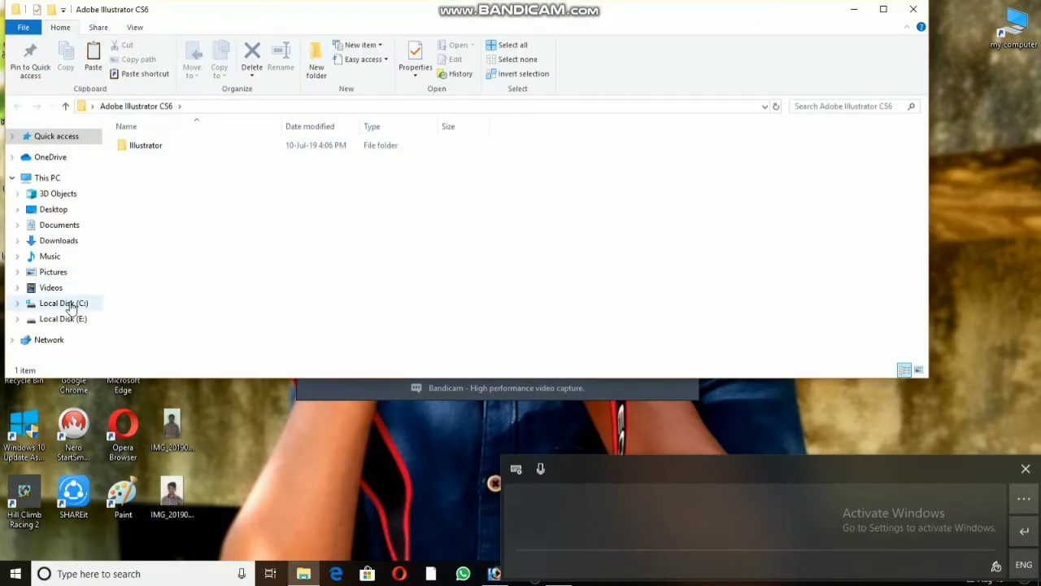
pyautogui.click(65, 288)
pyautogui.click(70, 302)
pyautogui.click(65, 319)
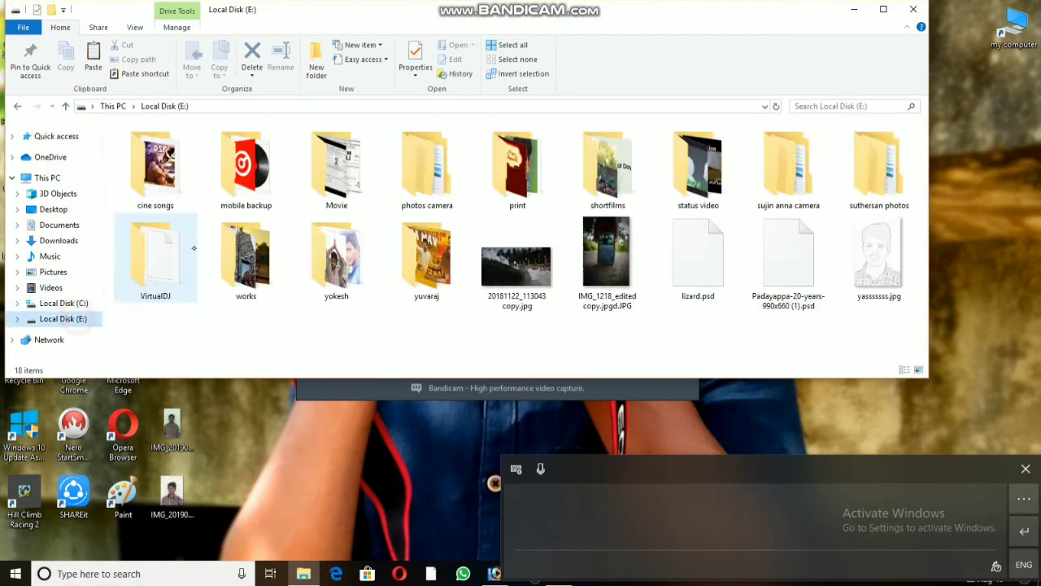
pyautogui.doubleClick(846, 269)
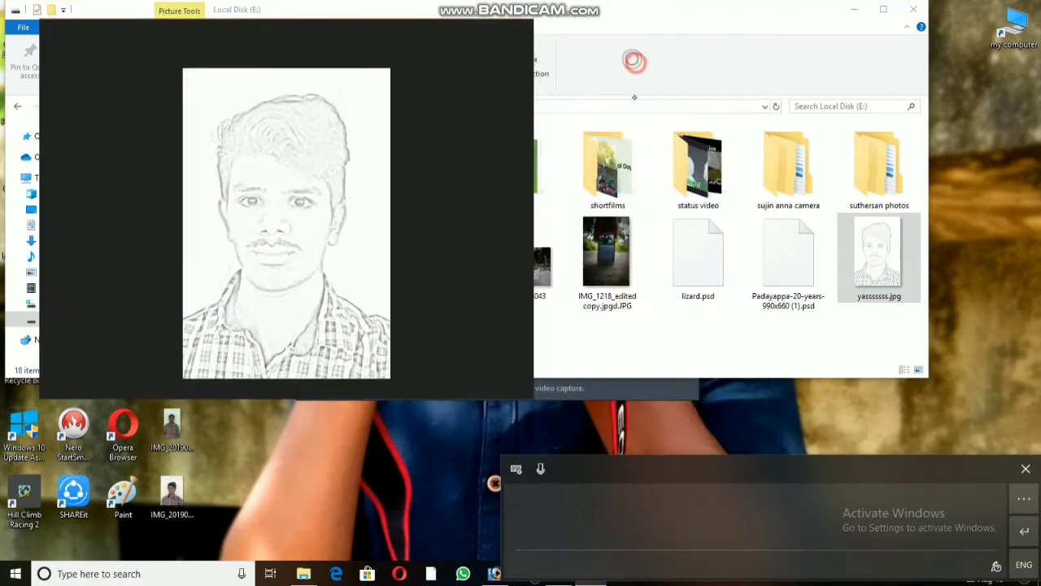
# Maximize the Photos window showing the sketch and close the touch keyboard
pyautogui.moveTo(488, 53); pyautogui.dragTo(285, 1)
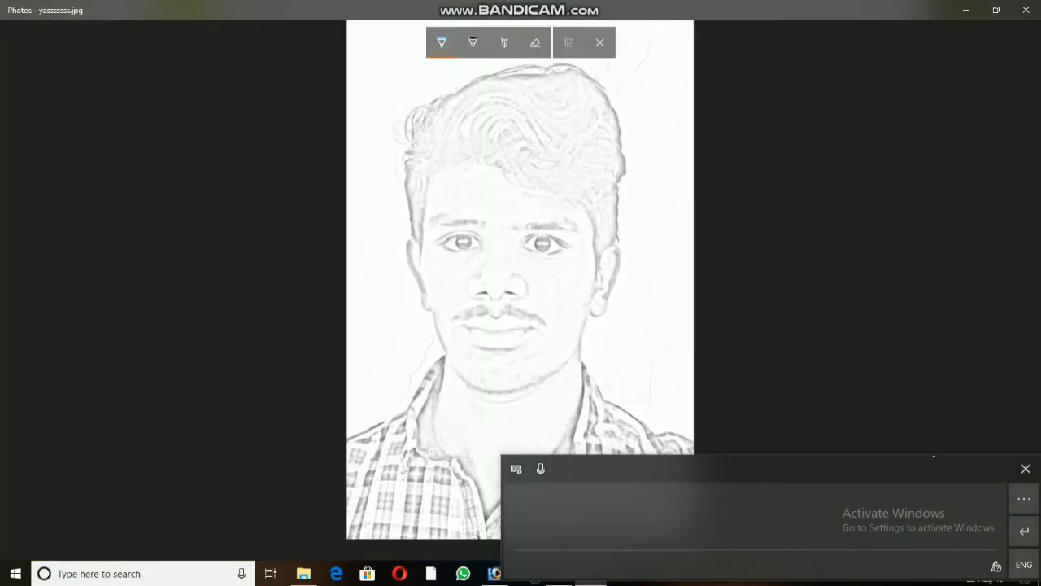
pyautogui.click(1025, 469)
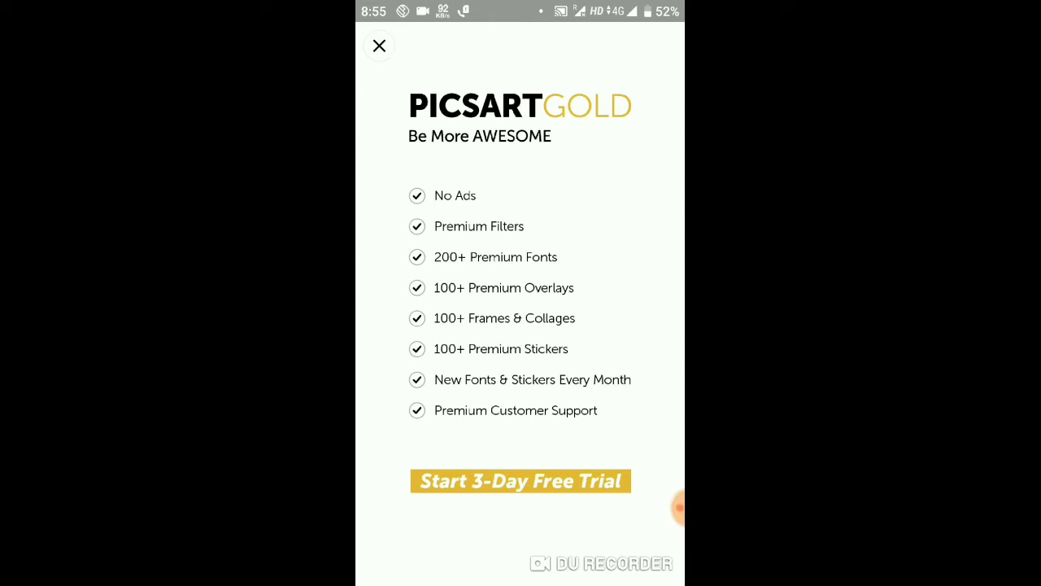
# Dismiss the Gold promo, pick the bearded-man portrait from all photos, and close the ads
pyautogui.click(379, 46)
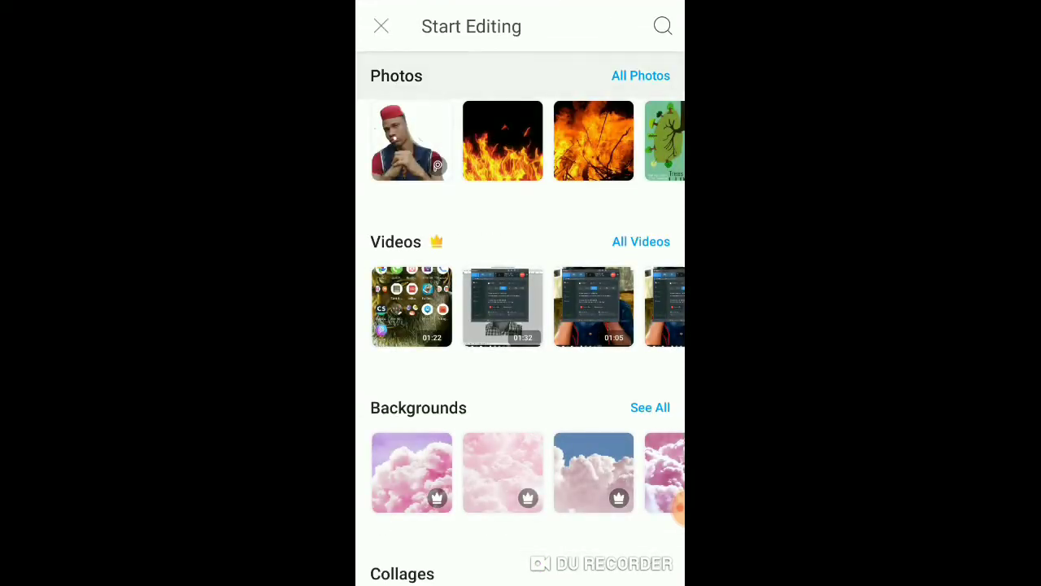
pyautogui.click(641, 76)
pyautogui.scroll(-10, 520, 325)
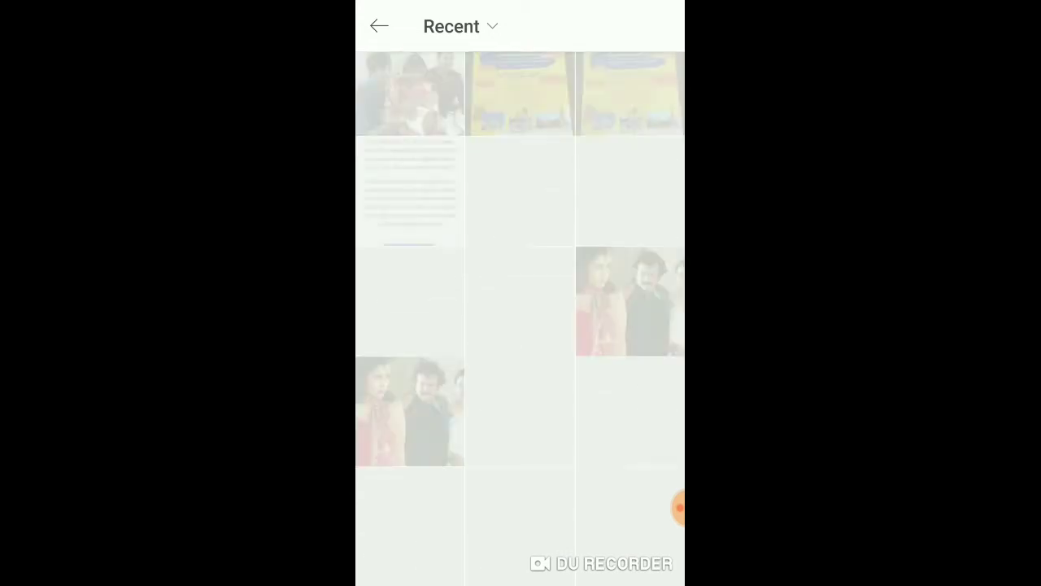
pyautogui.scroll(-10, 521, 325)
pyautogui.scroll(-3, 520, 325)
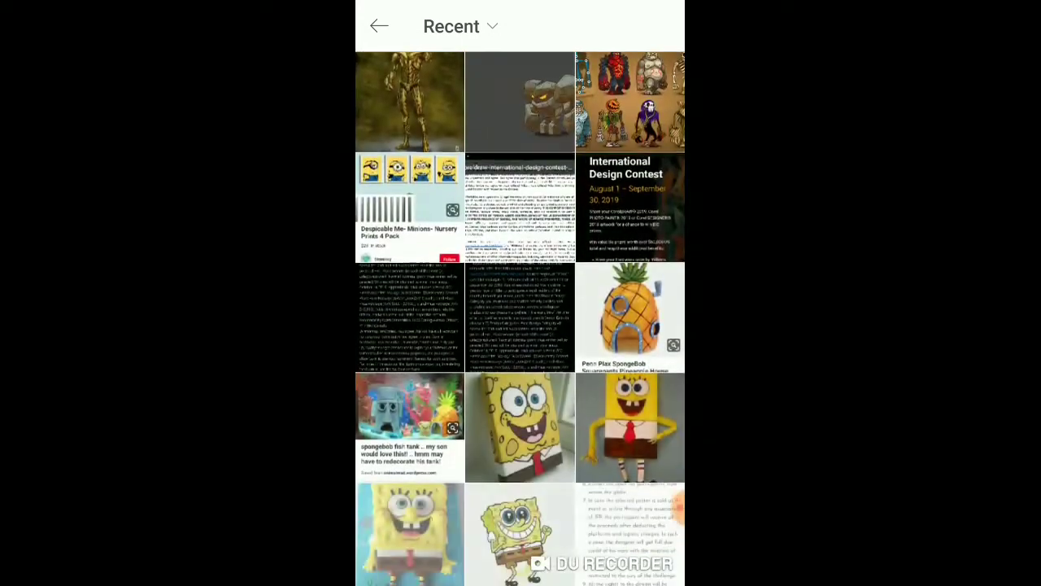
pyautogui.scroll(-3, 521, 325)
pyautogui.scroll(2, 520, 325)
pyautogui.scroll(3, 520, 325)
pyautogui.scroll(3, 521, 480)
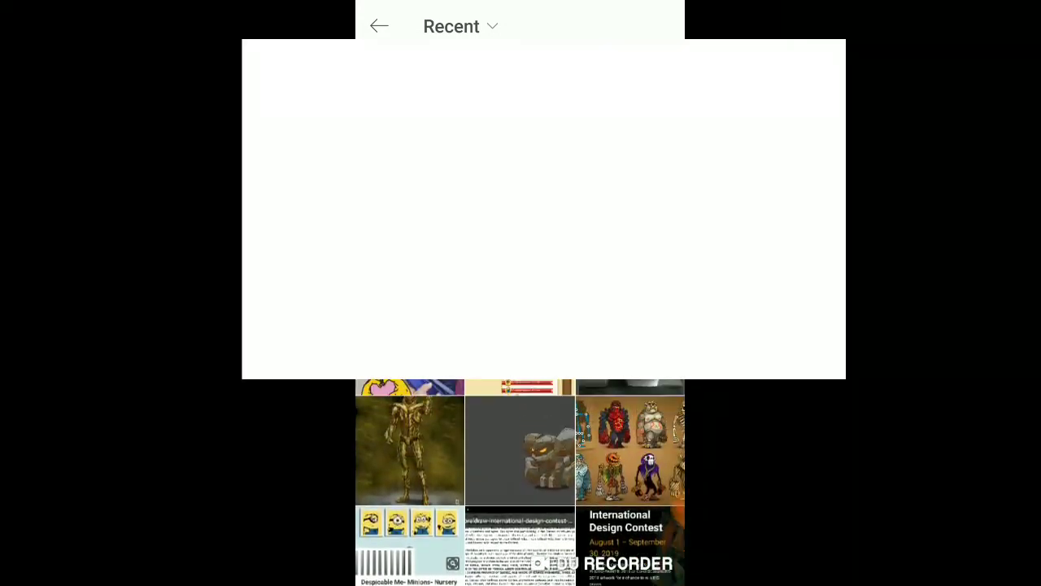
pyautogui.scroll(3, 521, 480)
pyautogui.scroll(3, 520, 480)
pyautogui.scroll(3, 521, 480)
pyautogui.scroll(3, 521, 480)
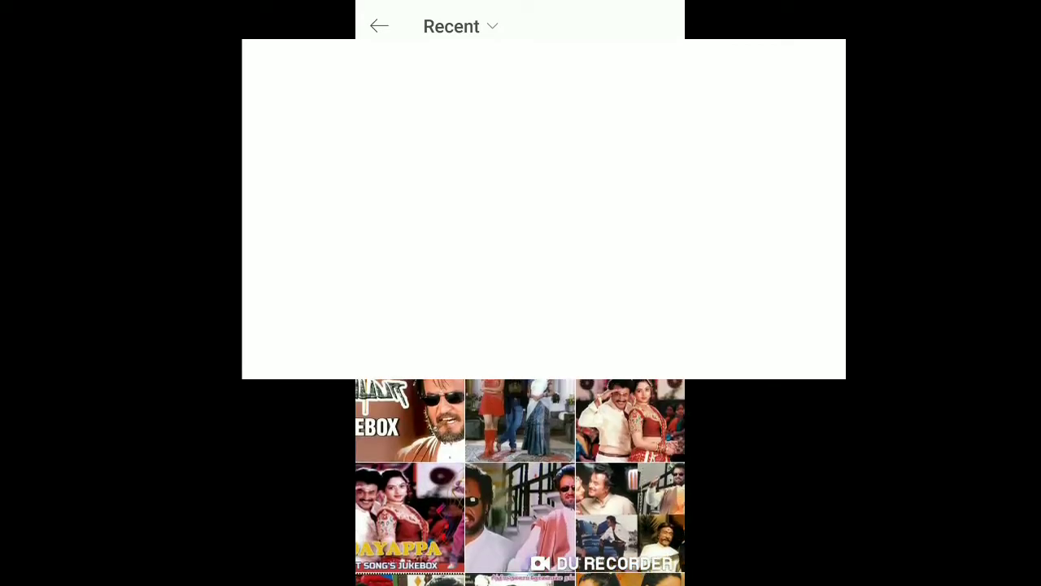
pyautogui.scroll(3, 521, 480)
pyautogui.scroll(3, 520, 480)
pyautogui.scroll(3, 521, 480)
pyautogui.scroll(-5, 520, 480)
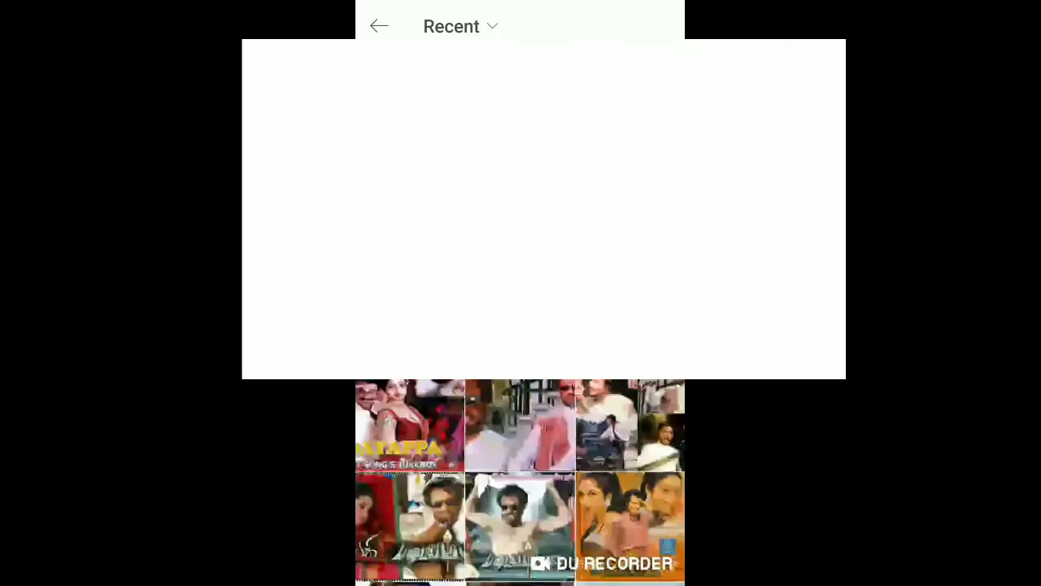
pyautogui.scroll(-5, 521, 480)
pyautogui.scroll(-5, 520, 480)
pyautogui.scroll(-5, 521, 480)
pyautogui.scroll(-3, 520, 480)
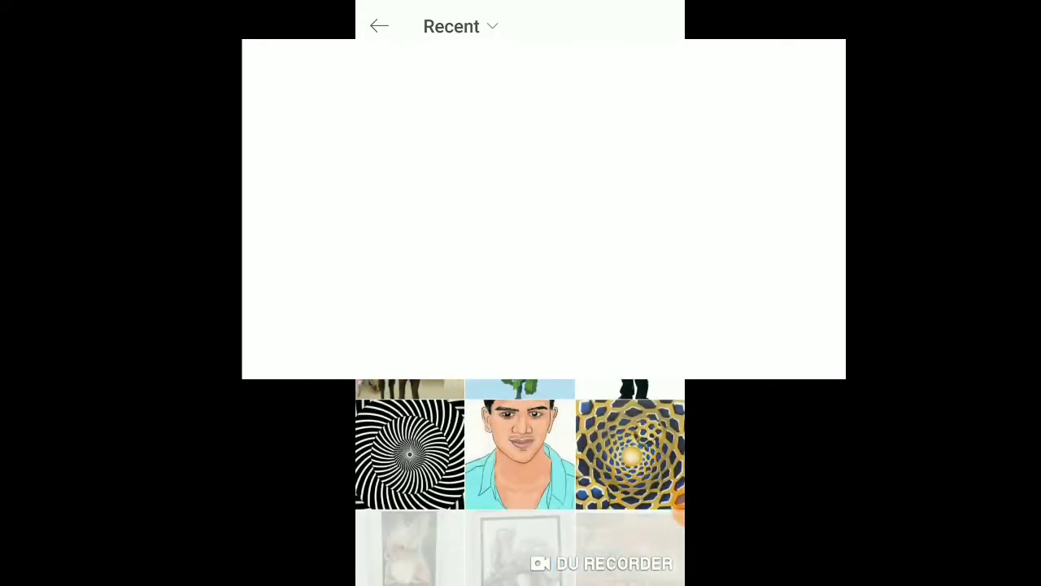
pyautogui.scroll(3, 520, 480)
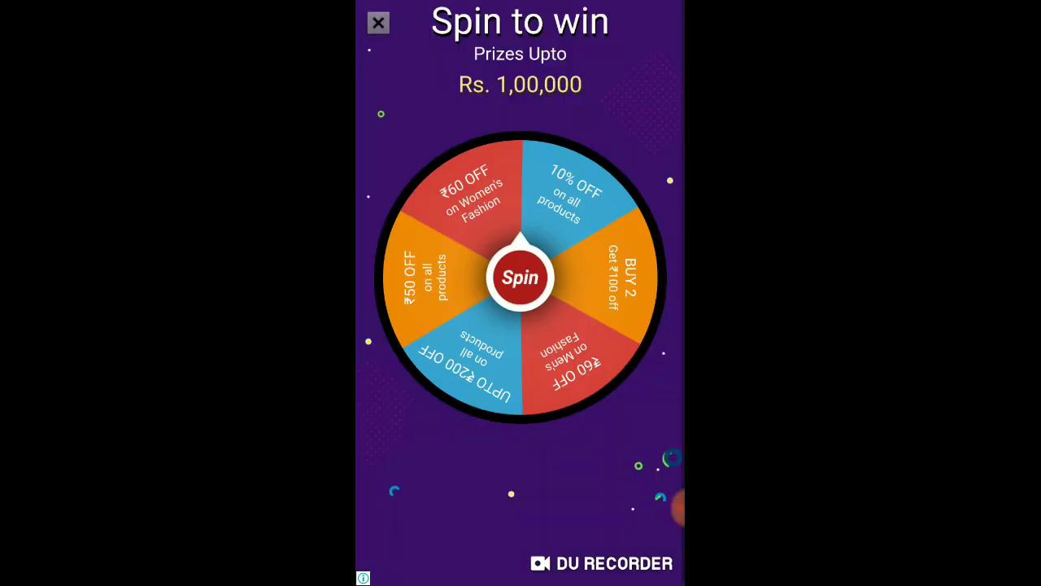
pyautogui.click(378, 23)
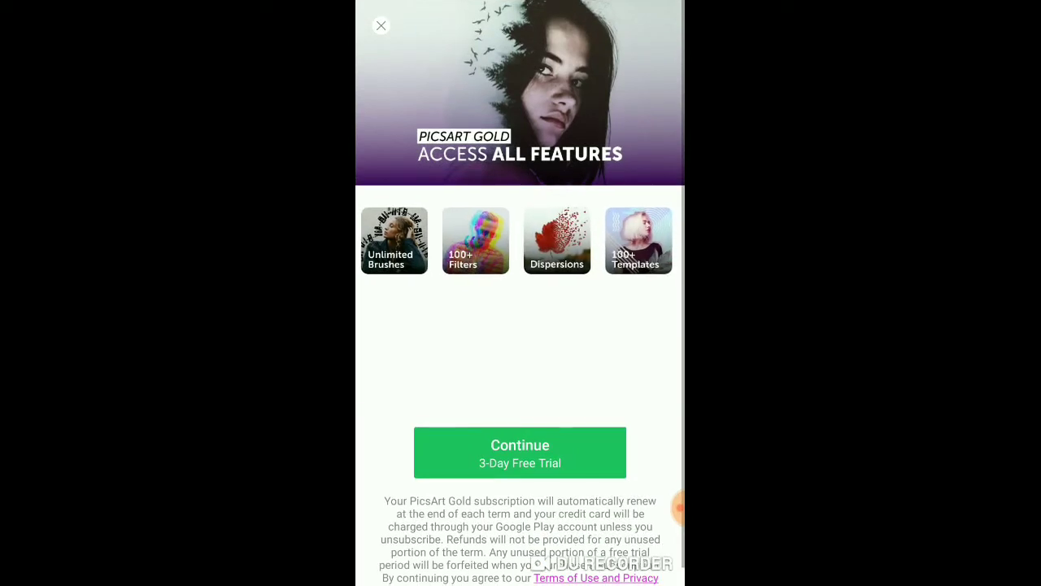
pyautogui.click(381, 25)
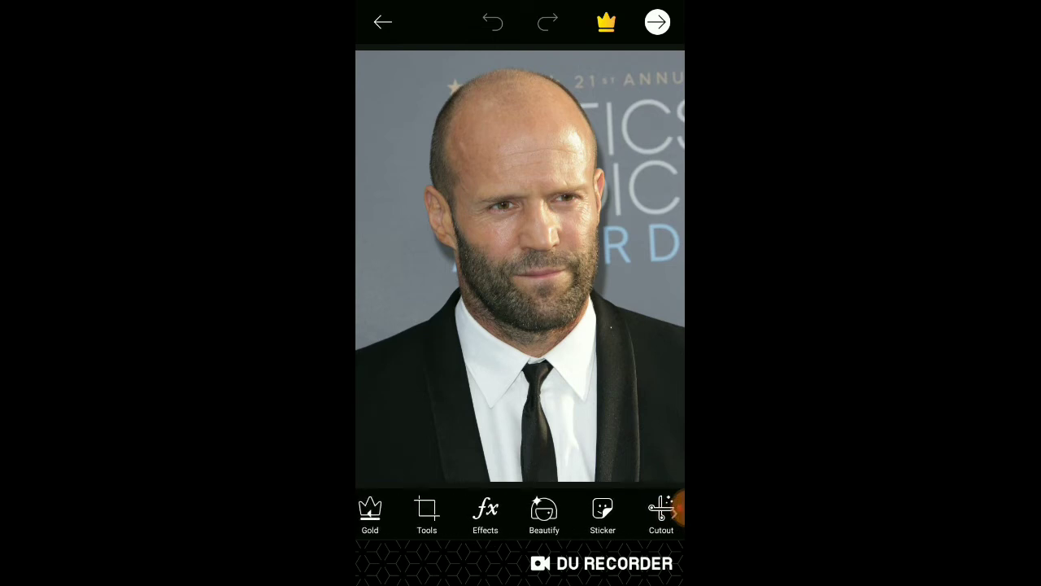
# Open Effects for the portrait and switch to the ARTISTIC category
pyautogui.click(485, 514)
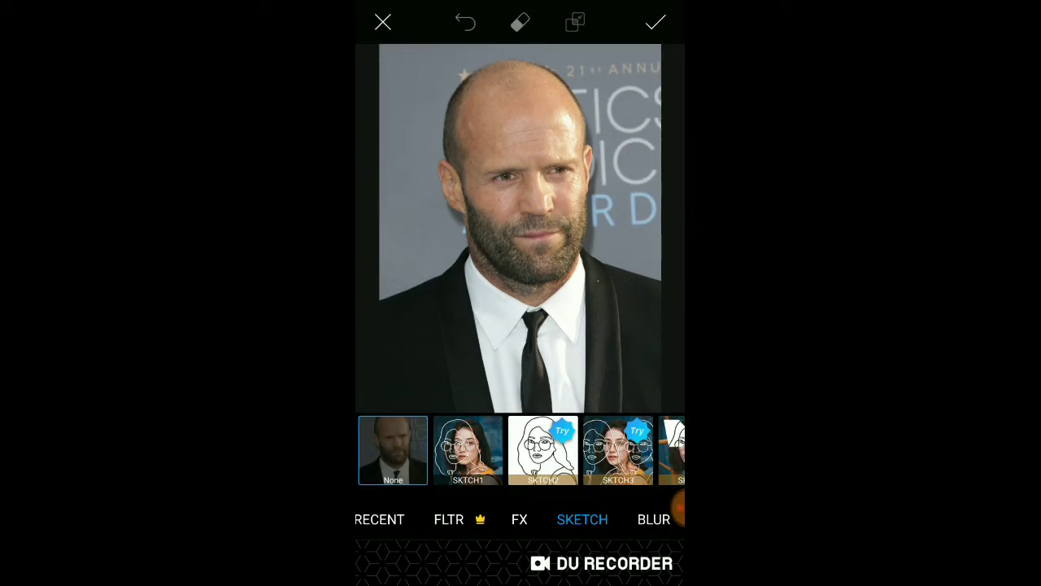
pyautogui.click(483, 519)
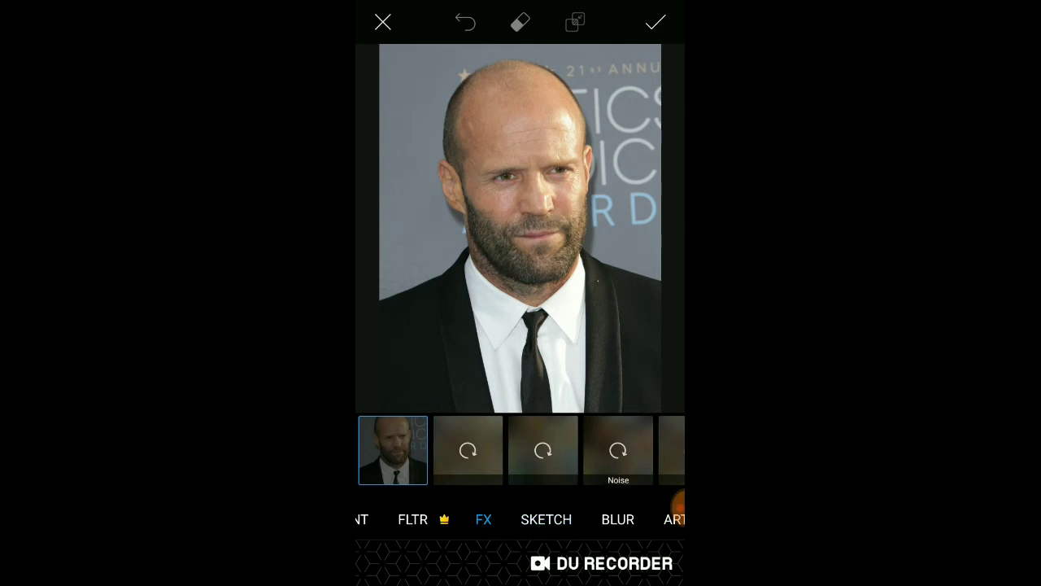
pyautogui.hscroll(3, 521, 519)
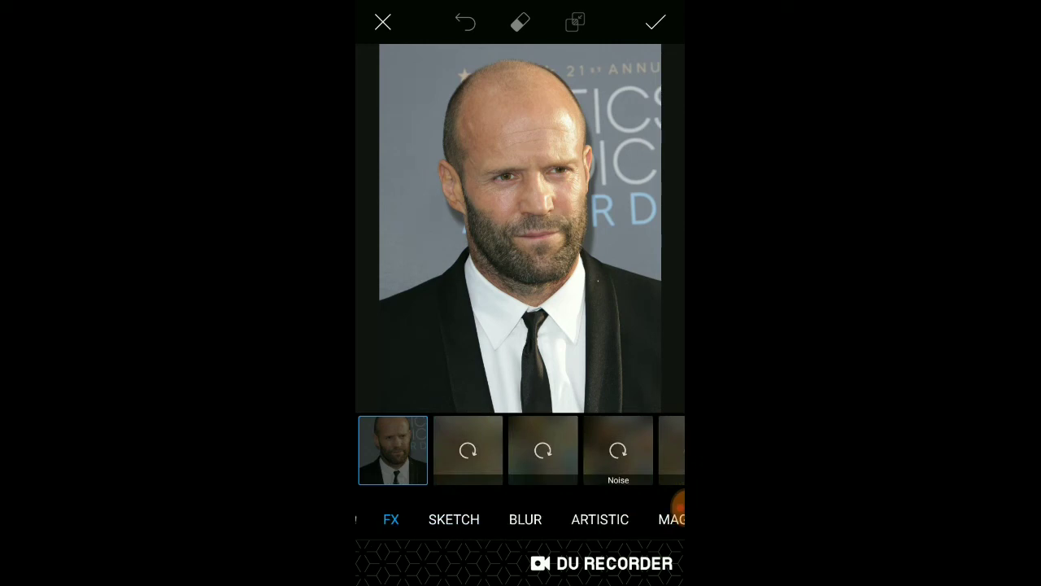
pyautogui.click(561, 519)
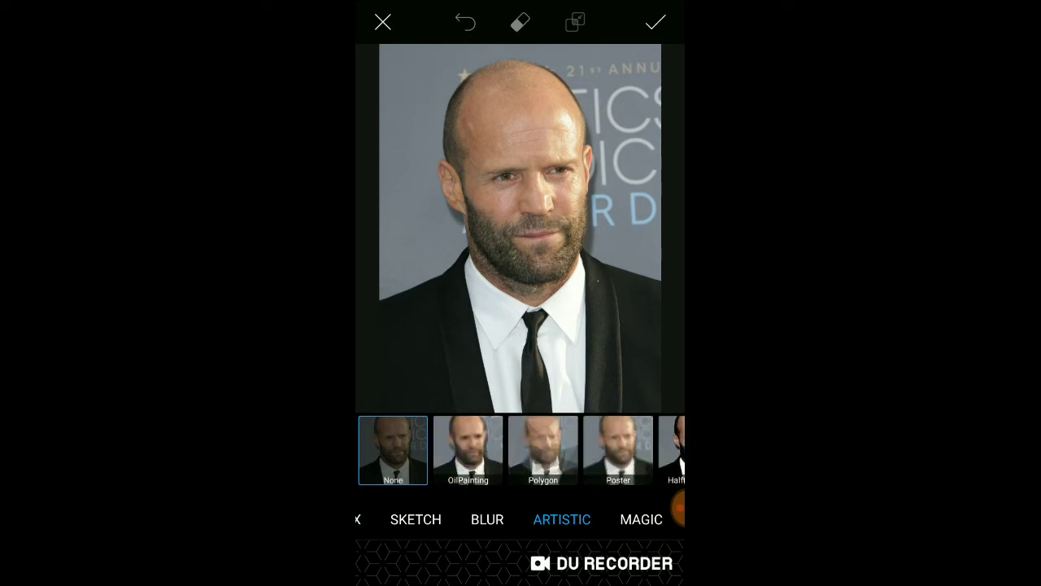
# Preview OilPainting, Polygon and Halftone Dots, then scroll to the Sketcher effects
pyautogui.click(468, 450)
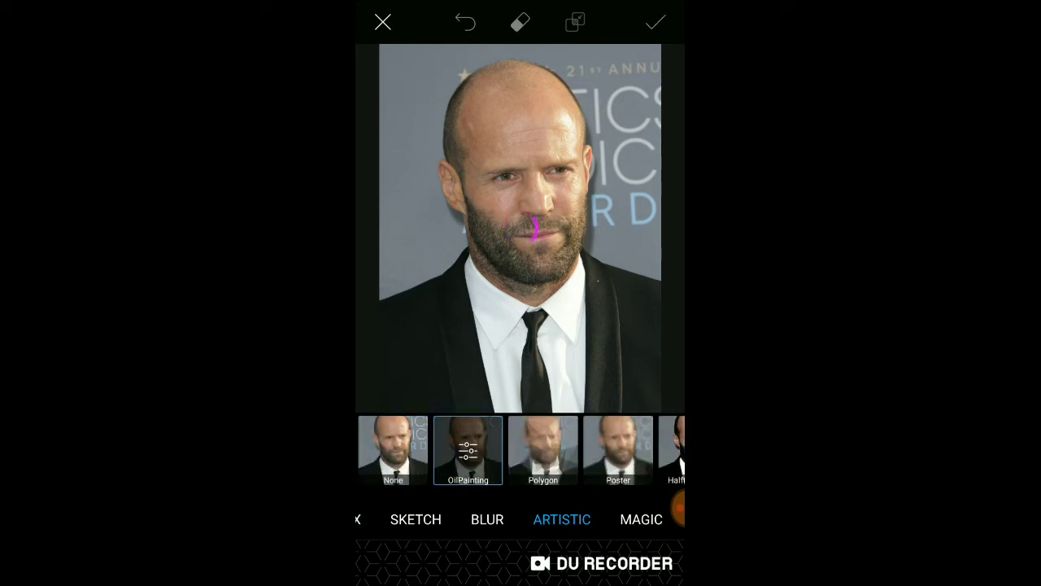
pyautogui.click(542, 450)
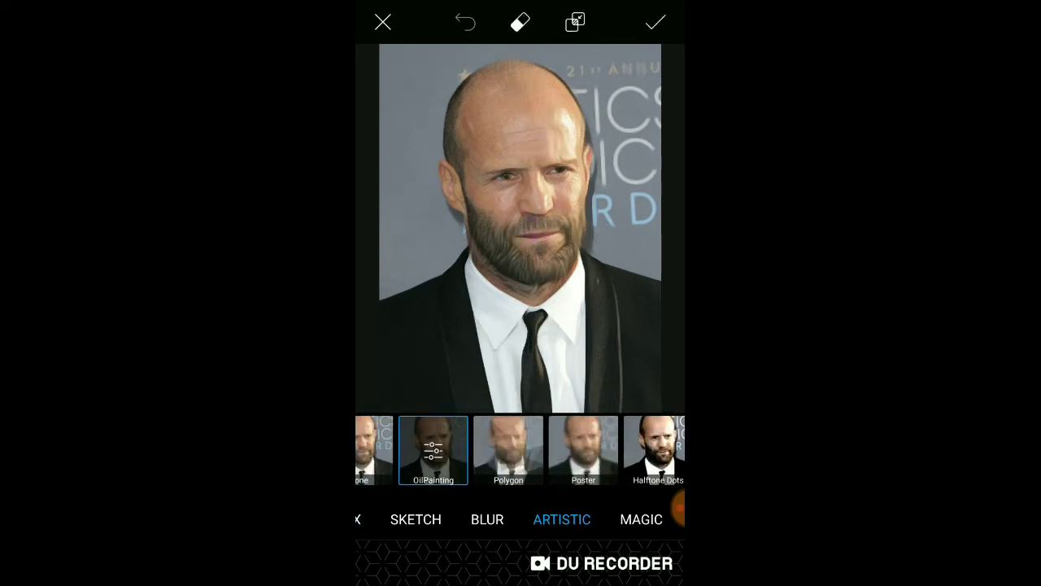
pyautogui.click(658, 450)
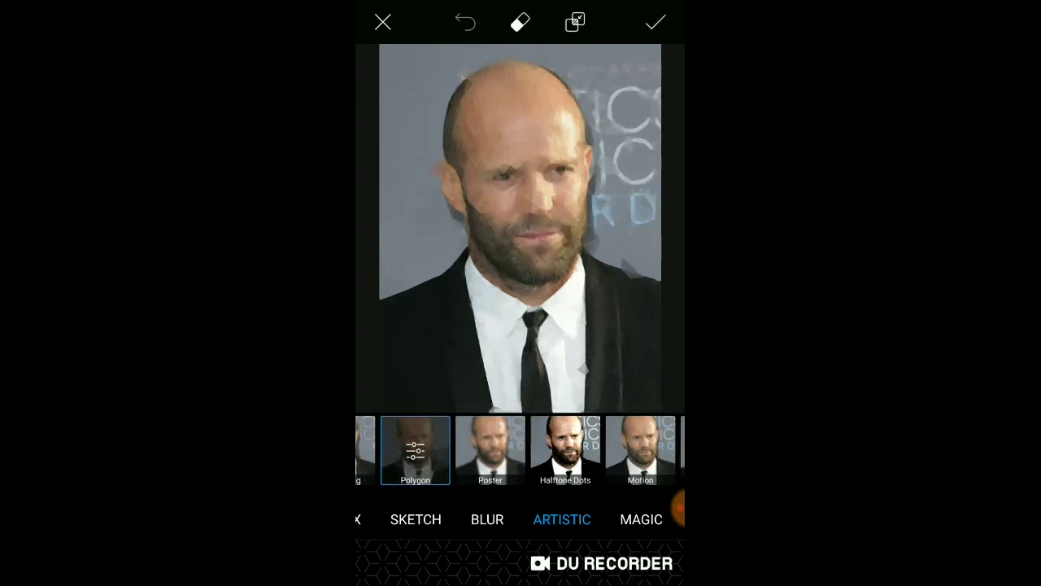
pyautogui.hscroll(5, 520, 450)
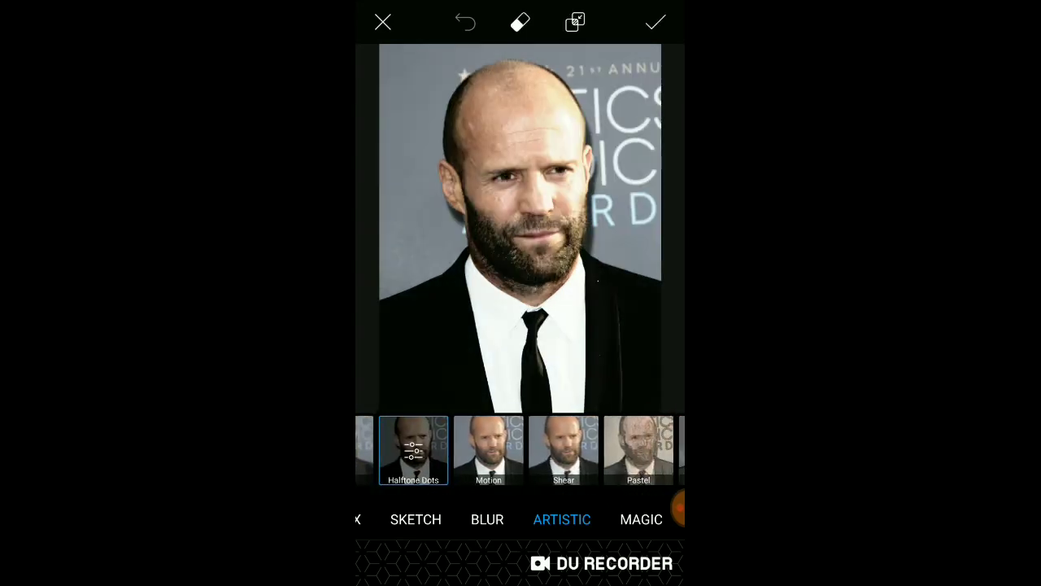
pyautogui.hscroll(3, 520, 450)
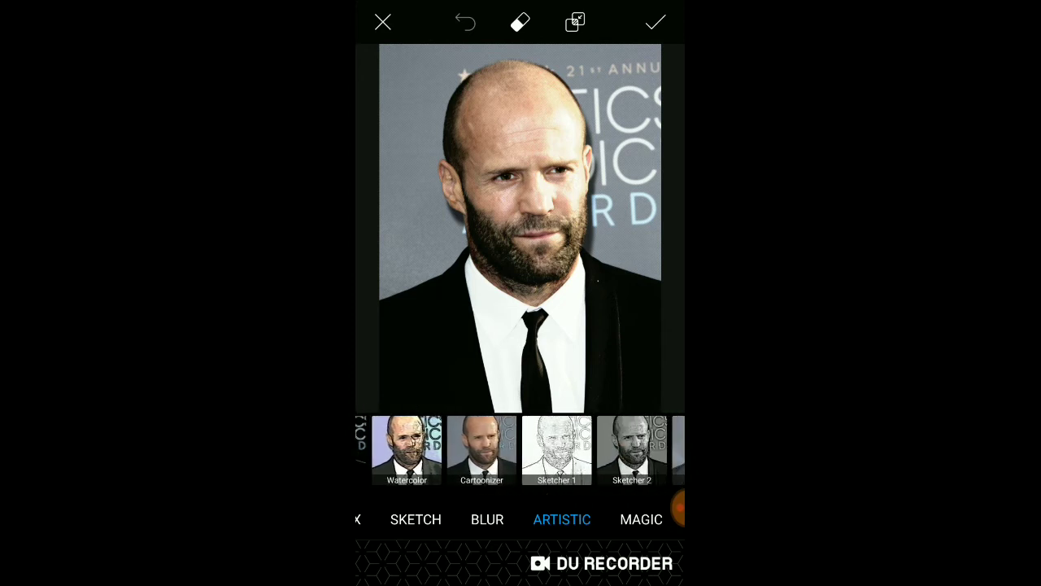
# Apply PicsArt's Sketcher 1 pencil-sketch effect and raise its Mask1 from 10 to 25
pyautogui.click(557, 450)
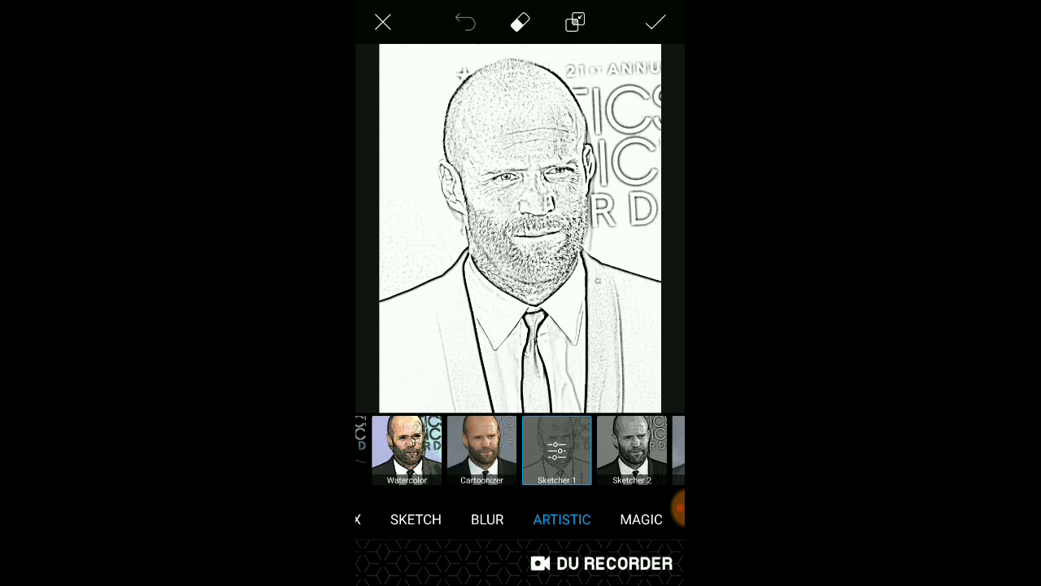
pyautogui.click(556, 450)
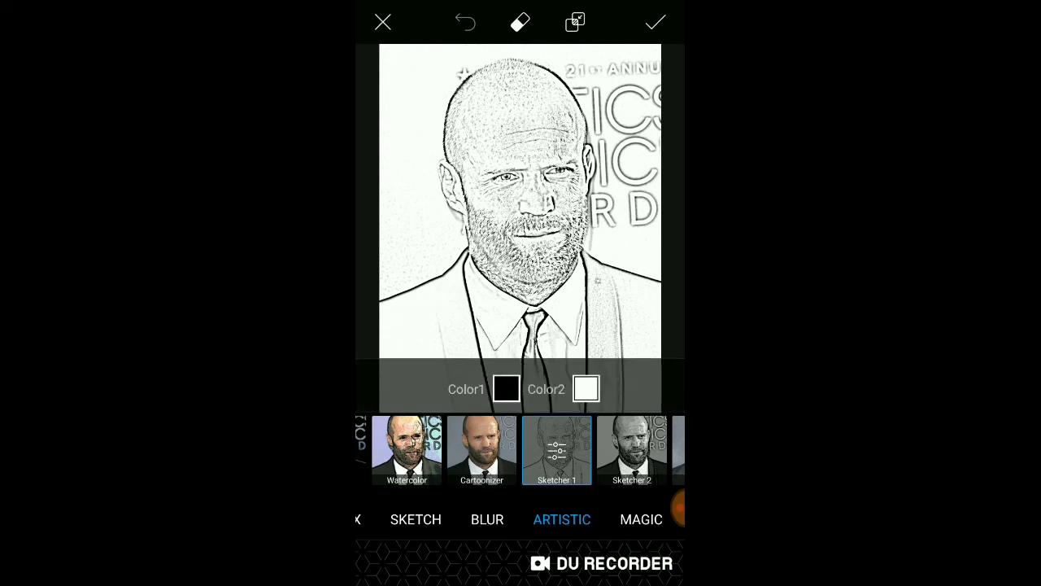
pyautogui.moveTo(450, 179); pyautogui.dragTo(480, 178)
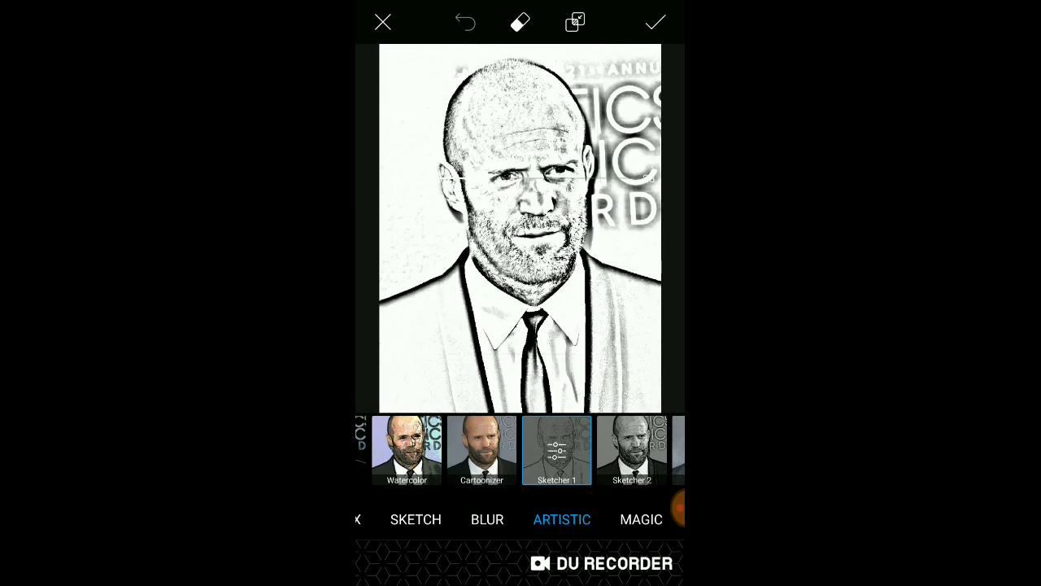
pyautogui.press('Escape')
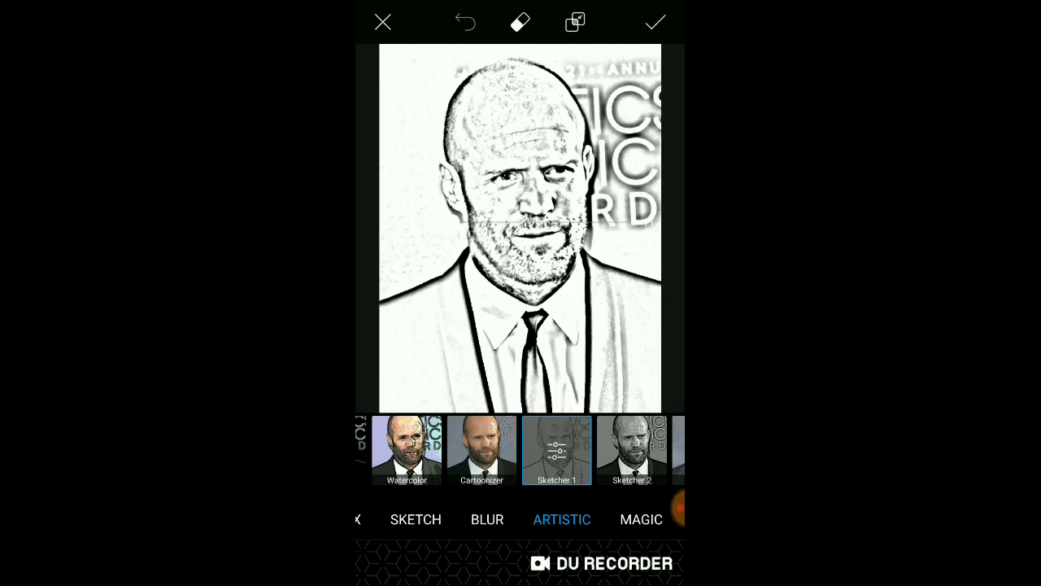
# Lighten the sketch, set Magic1 to 197 to darken the lines, and apply the effect
pyautogui.click(556, 450)
pyautogui.moveTo(560, 265); pyautogui.dragTo(504, 265)
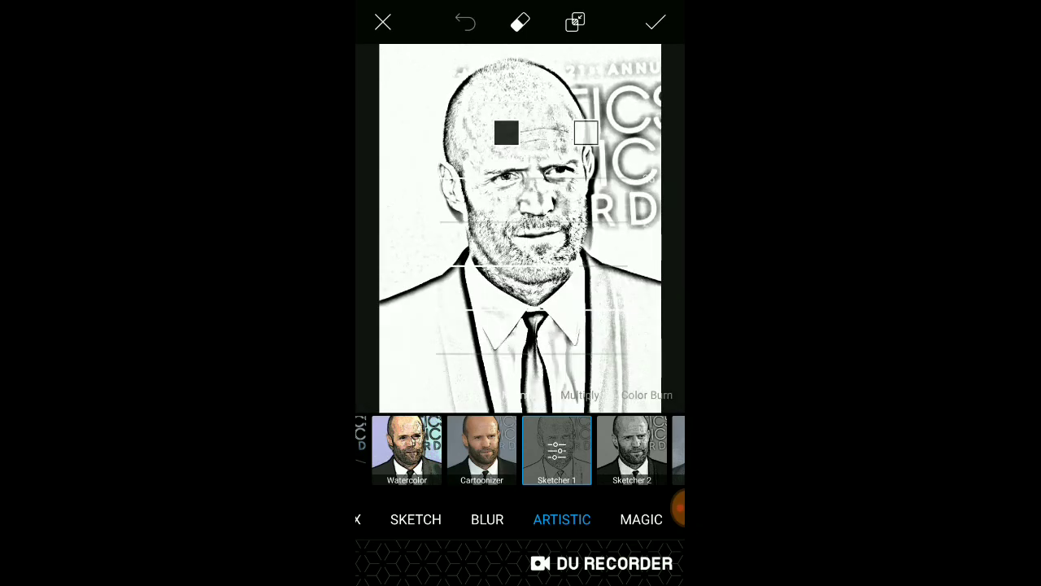
pyautogui.moveTo(625, 307); pyautogui.dragTo(592, 307)
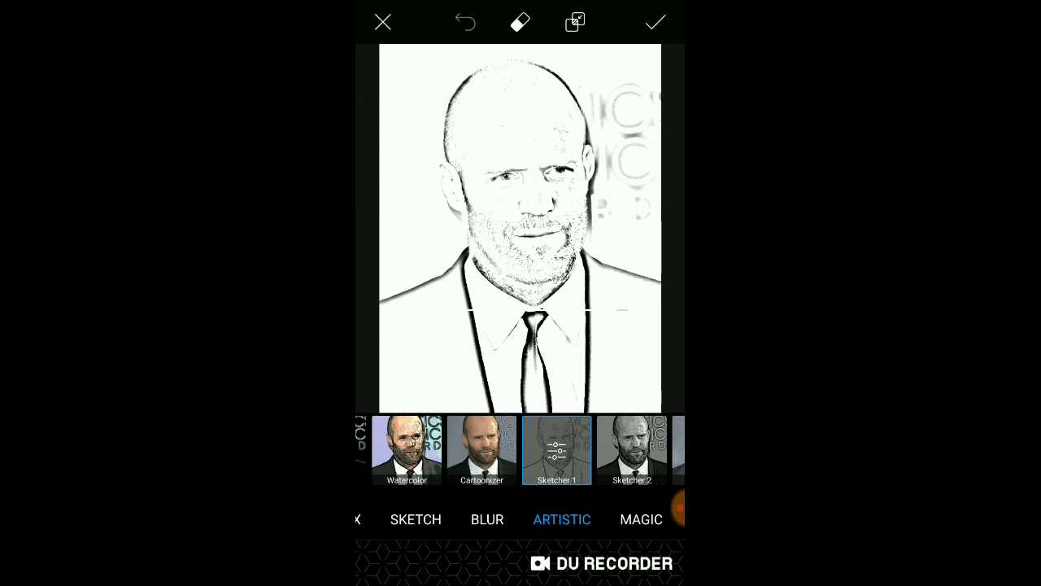
pyautogui.click(556, 450)
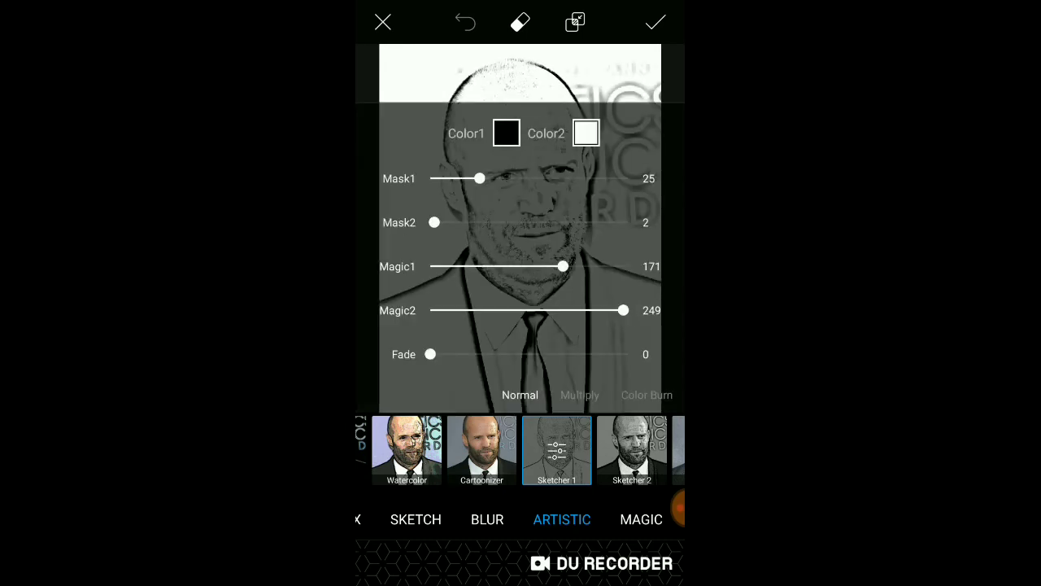
pyautogui.moveTo(562, 266); pyautogui.dragTo(584, 265)
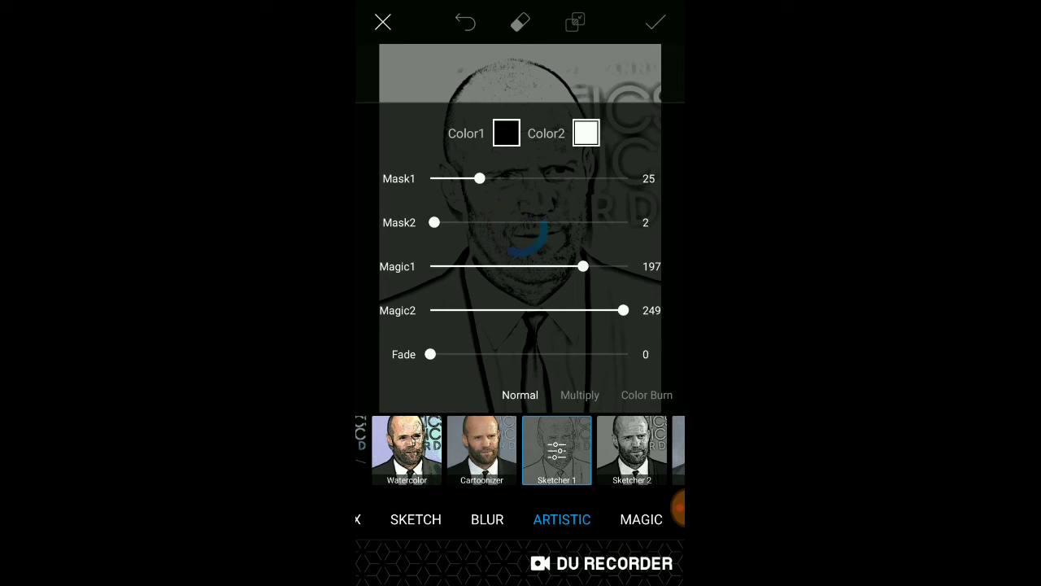
pyautogui.click(655, 23)
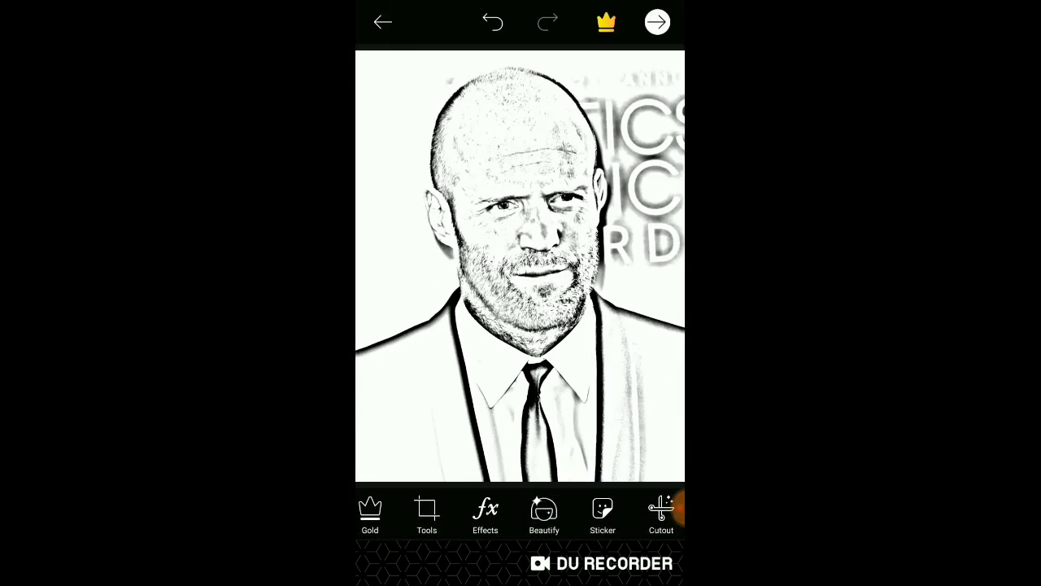
# Preview Halftone Dots, OilPainting and Polygon effects, then choose None to keep the plain sketch
pyautogui.click(485, 513)
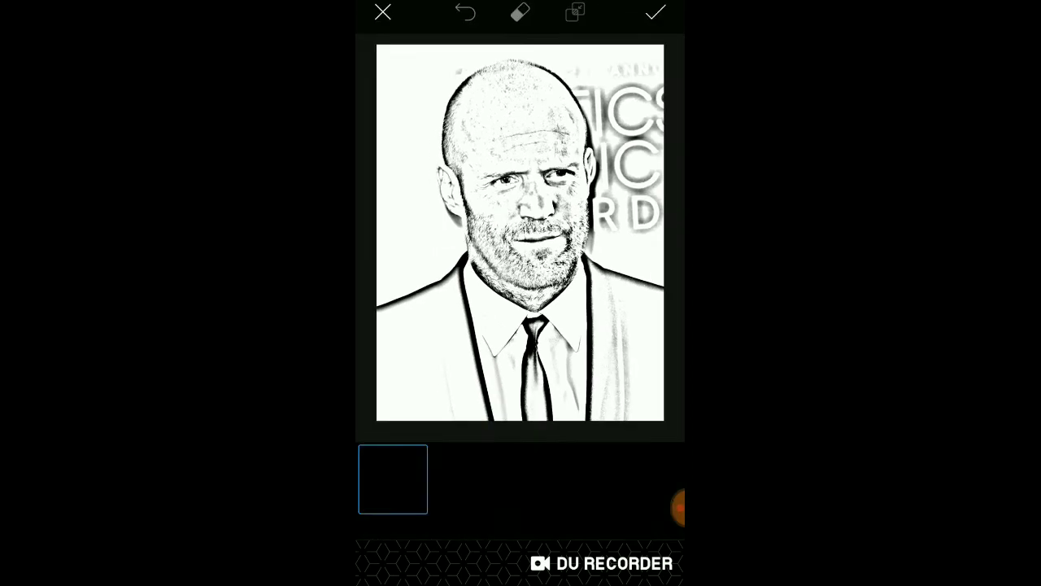
pyautogui.moveTo(635, 450); pyautogui.dragTo(528, 450)
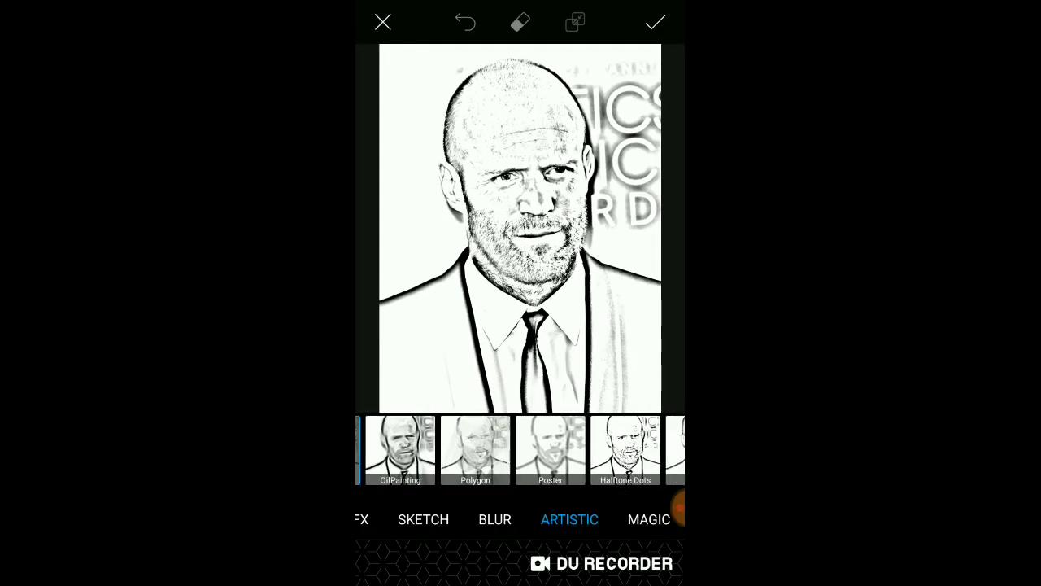
pyautogui.click(568, 450)
pyautogui.moveTo(407, 450); pyautogui.dragTo(532, 450)
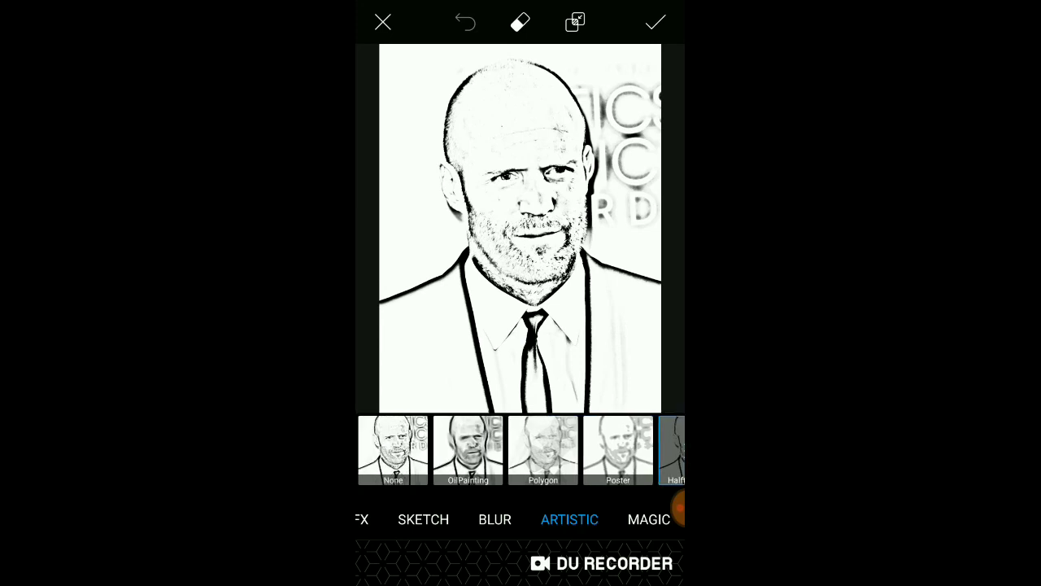
pyautogui.click(468, 450)
pyautogui.click(542, 450)
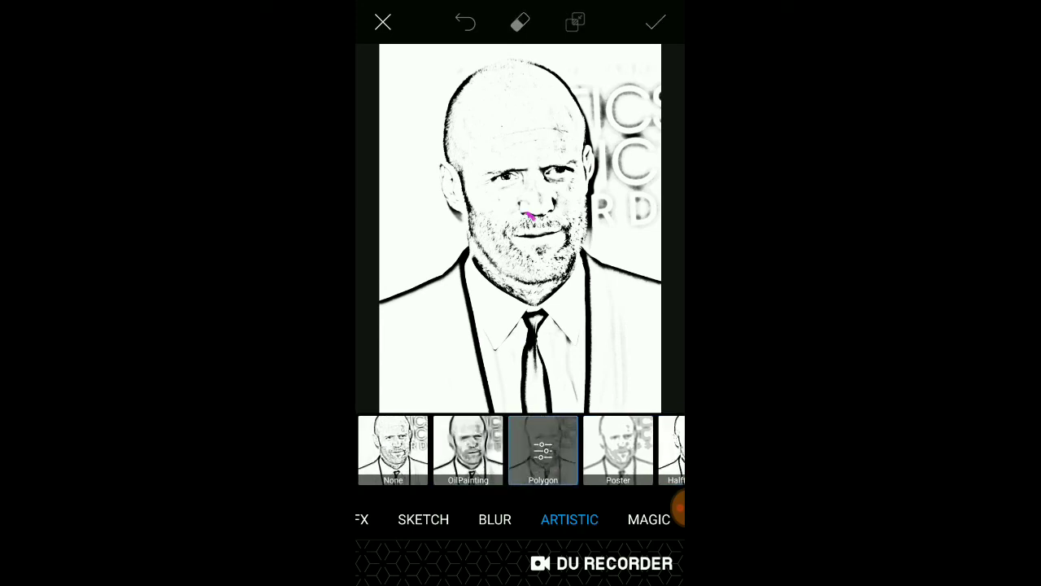
pyautogui.click(393, 450)
pyautogui.click(656, 23)
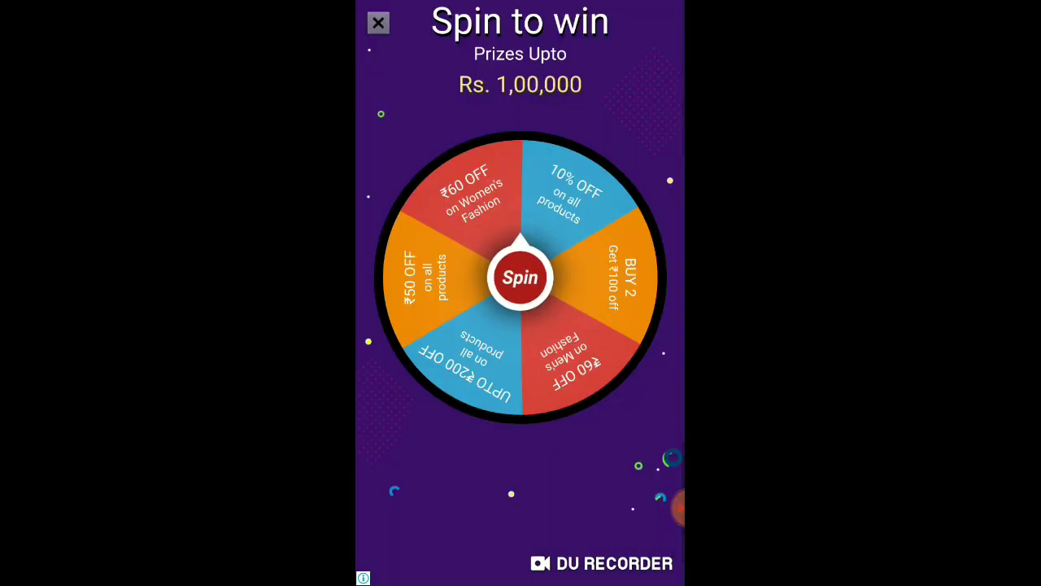
# Dismiss the spin-to-win ad, save the sketch to the Gallery, and end the recording
pyautogui.click(378, 22)
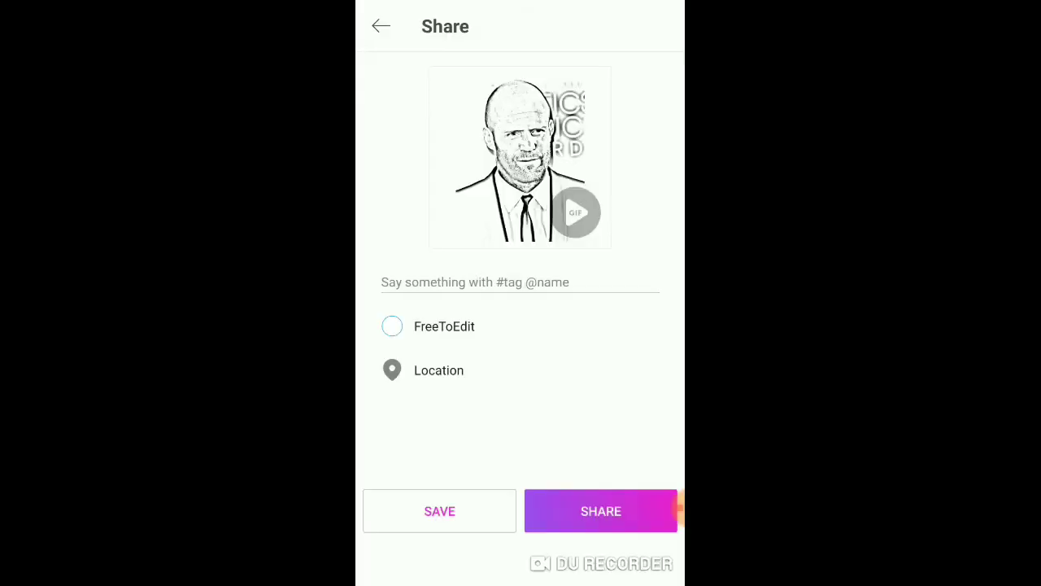
pyautogui.click(676, 511)
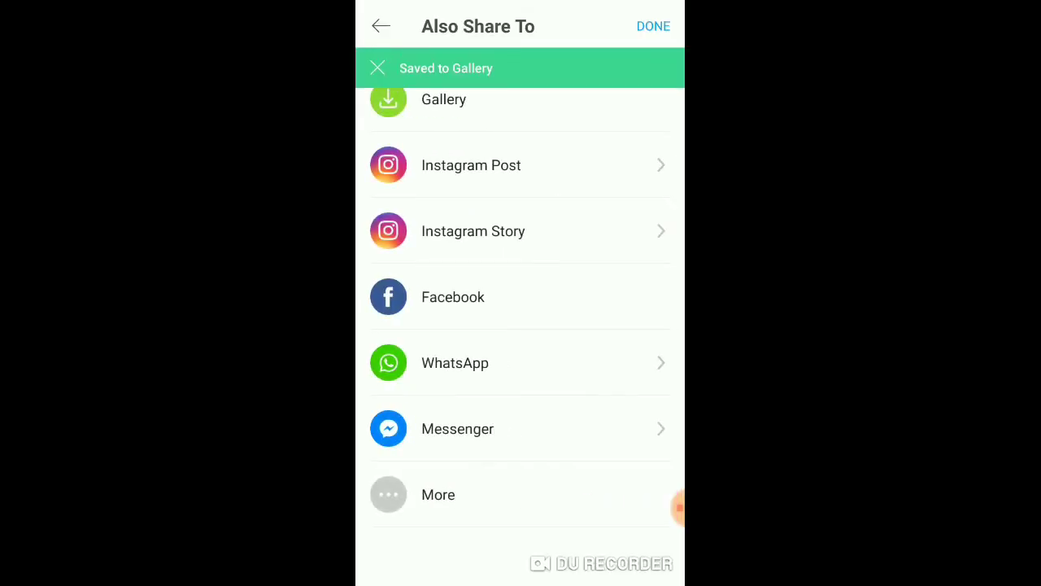
pyautogui.click(653, 26)
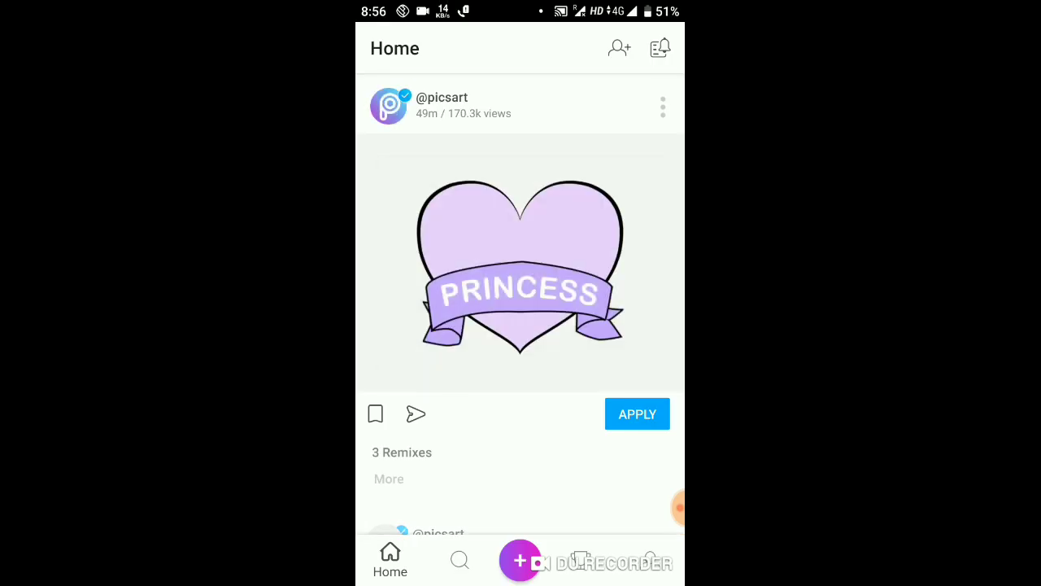
pyautogui.click(665, 507)
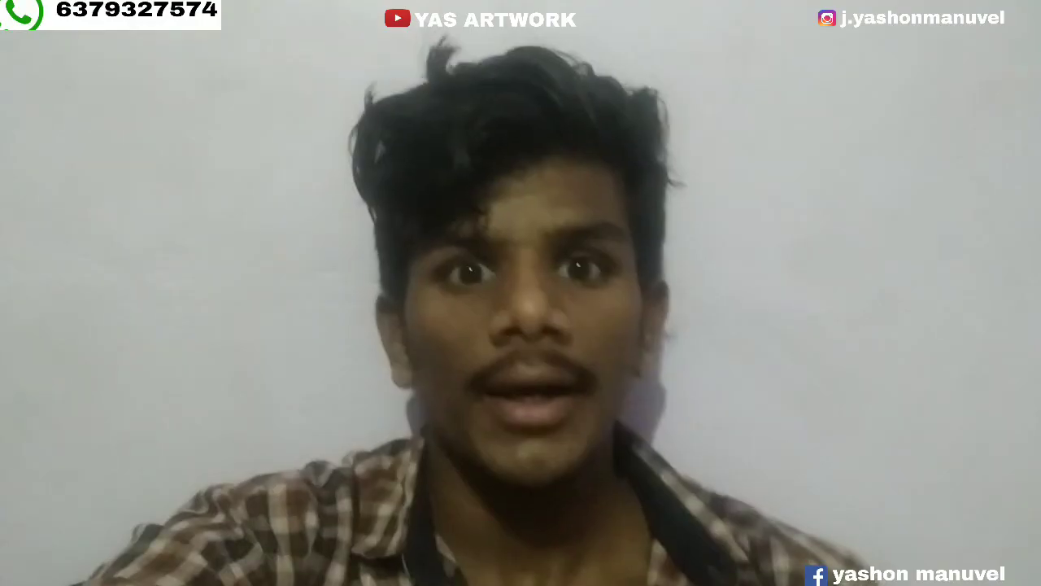